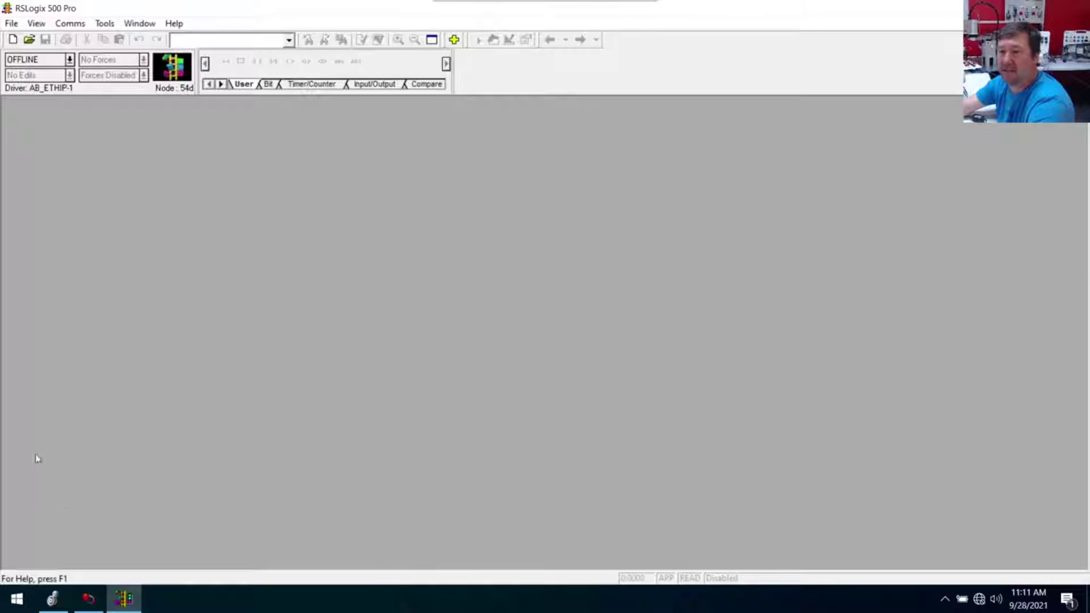
Bring Logix Designer forward and launch FactoryTalk Linx Network Browser from a Start search for 'fac'
click(88, 599)
click(52, 599)
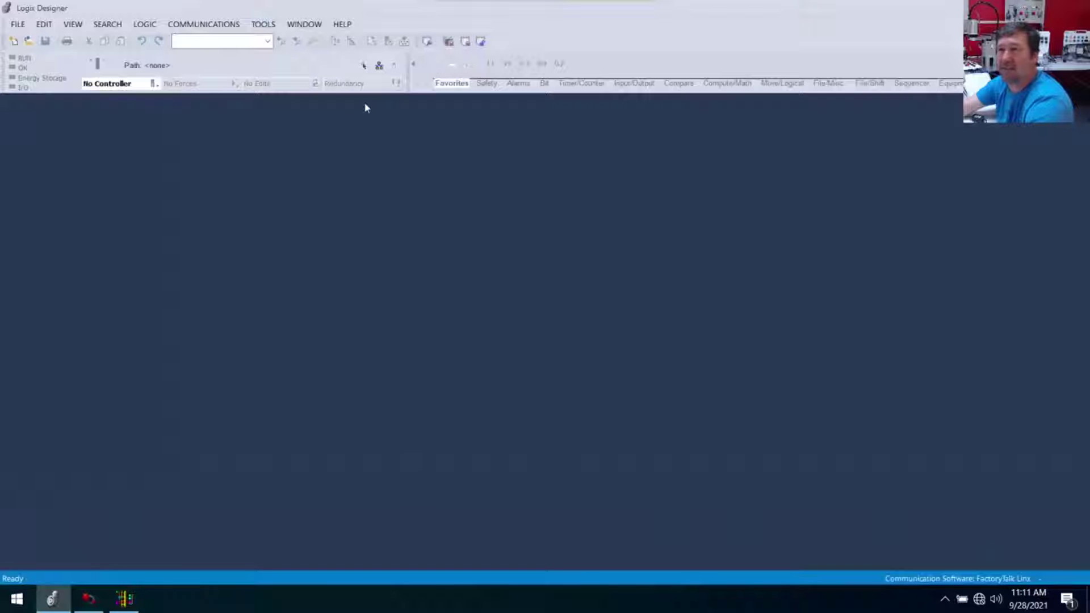
click(19, 605)
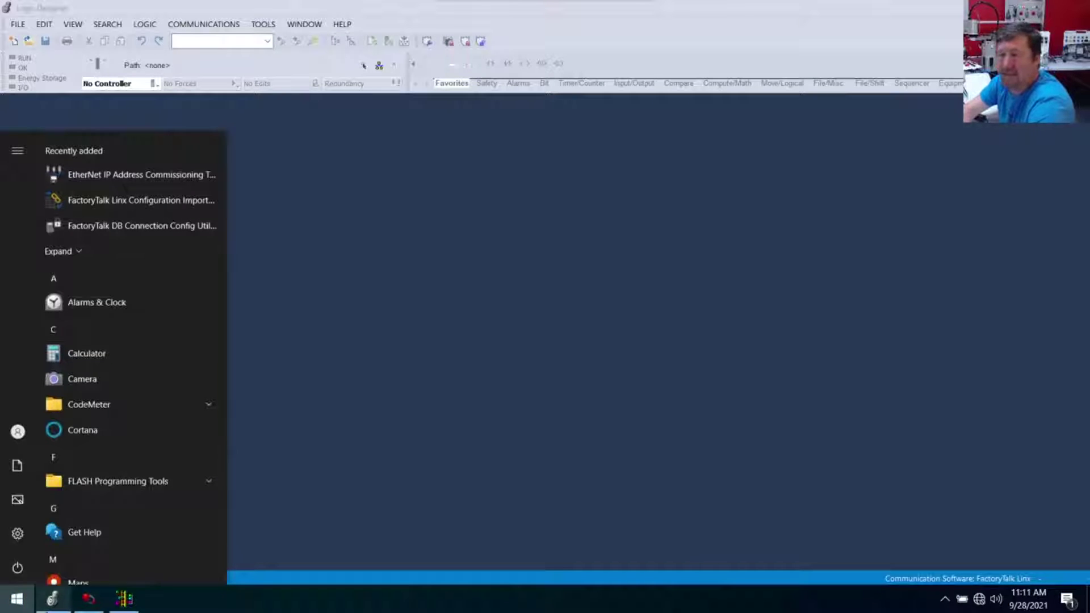
text(fac)
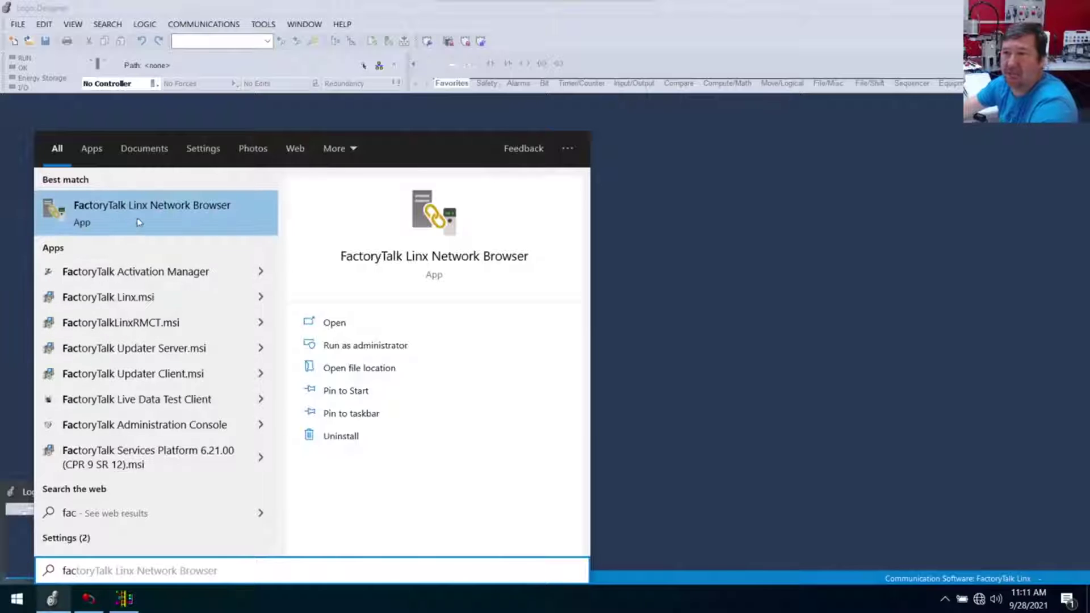
click(171, 216)
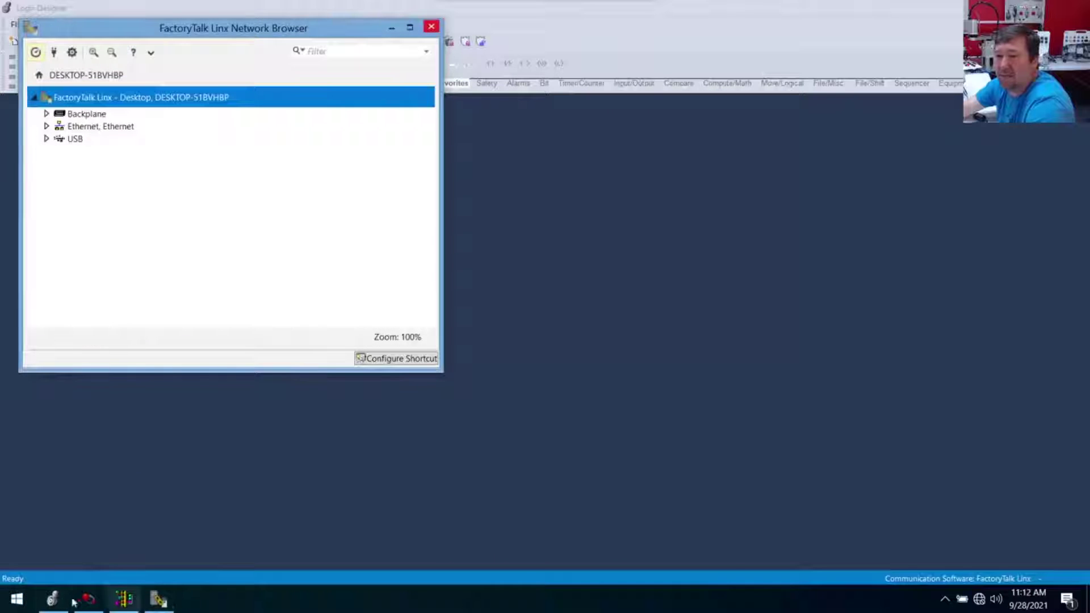
Launch RSLinx Classic from a Start search for 'rs' and move its window to the right
click(13, 603)
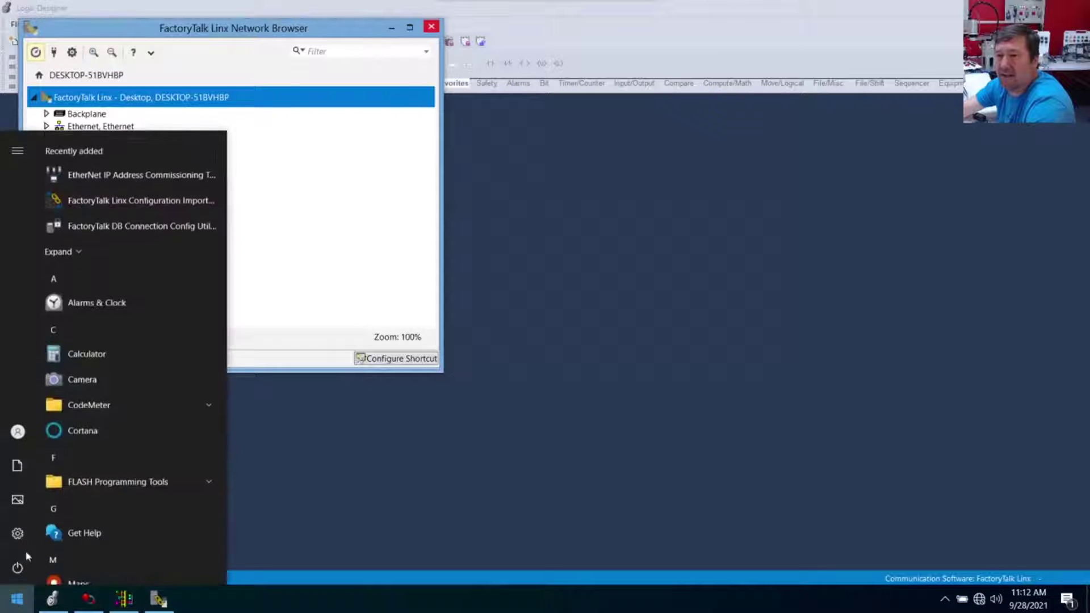
mouse_move(14, 536)
text(rs)
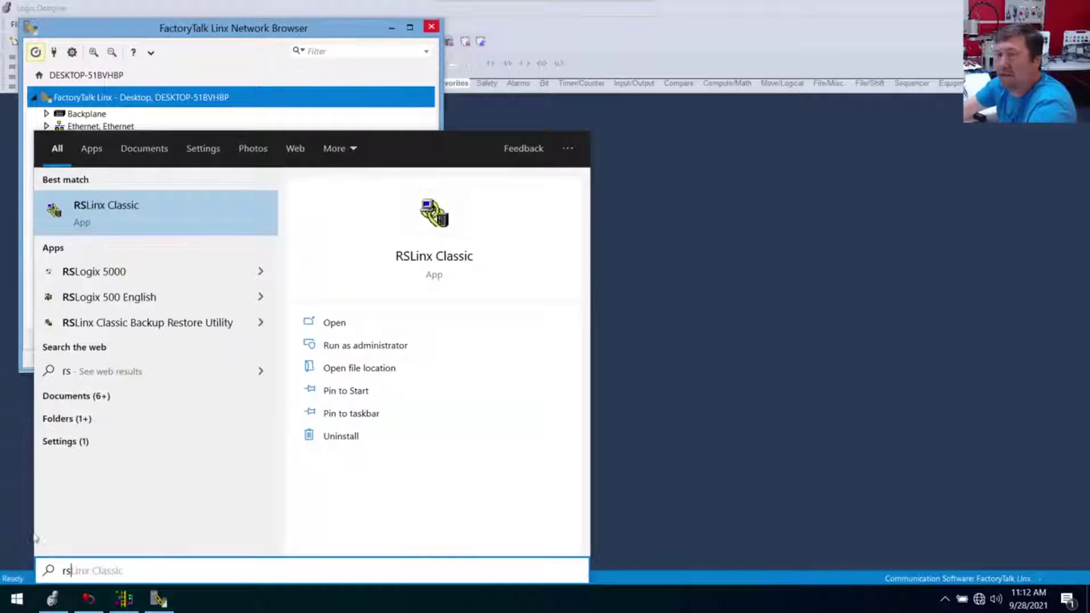
click(127, 221)
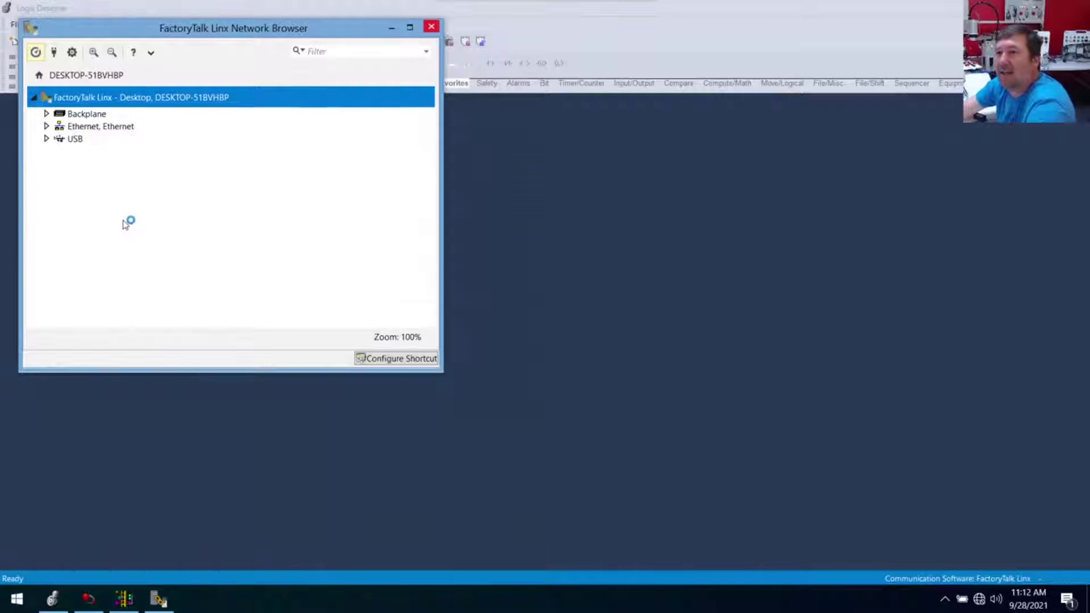
drag(168, 16, 690, 80)
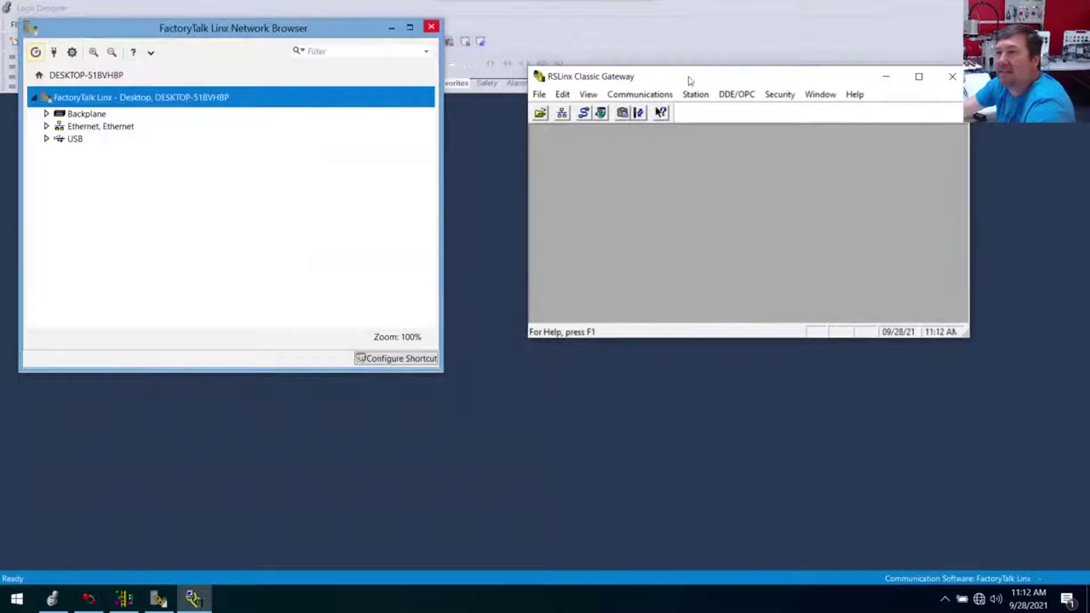
Check the Network Browser's available driver types, only Ethernet, and cancel without changes
click(55, 52)
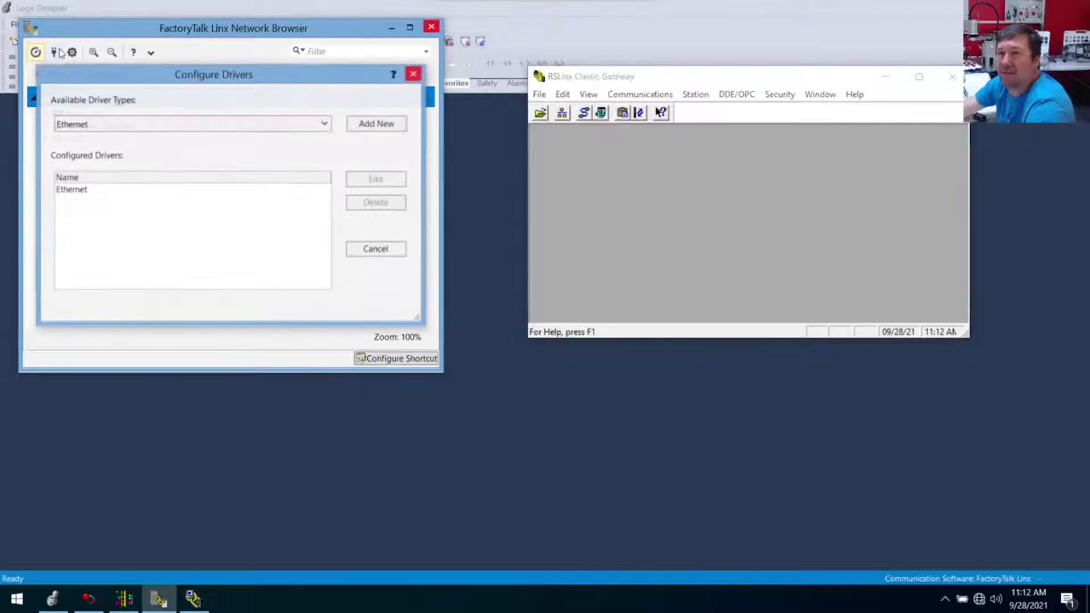
click(100, 125)
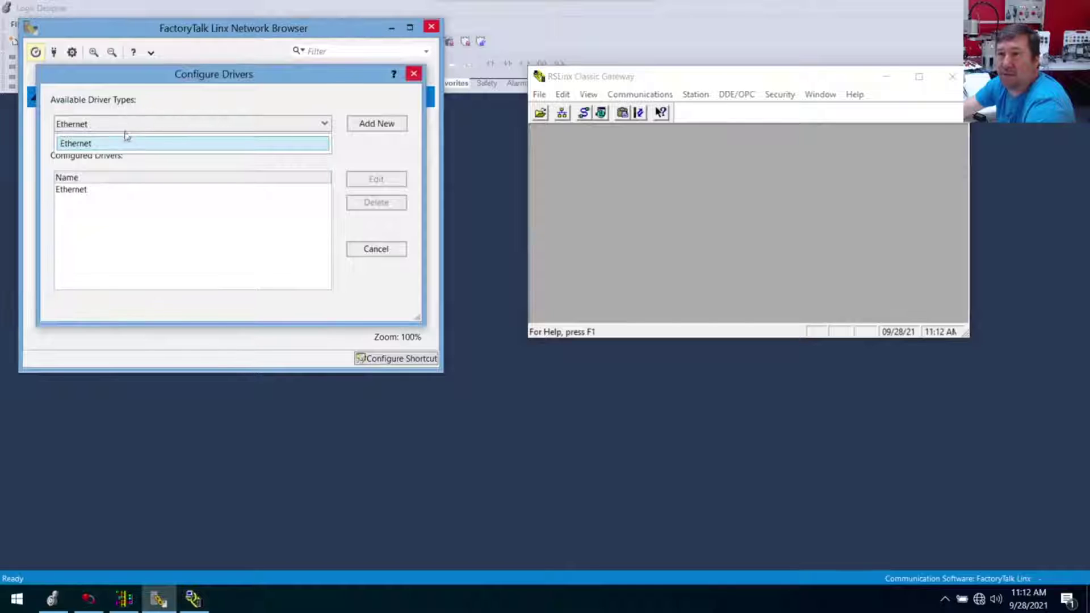
click(379, 249)
click(377, 249)
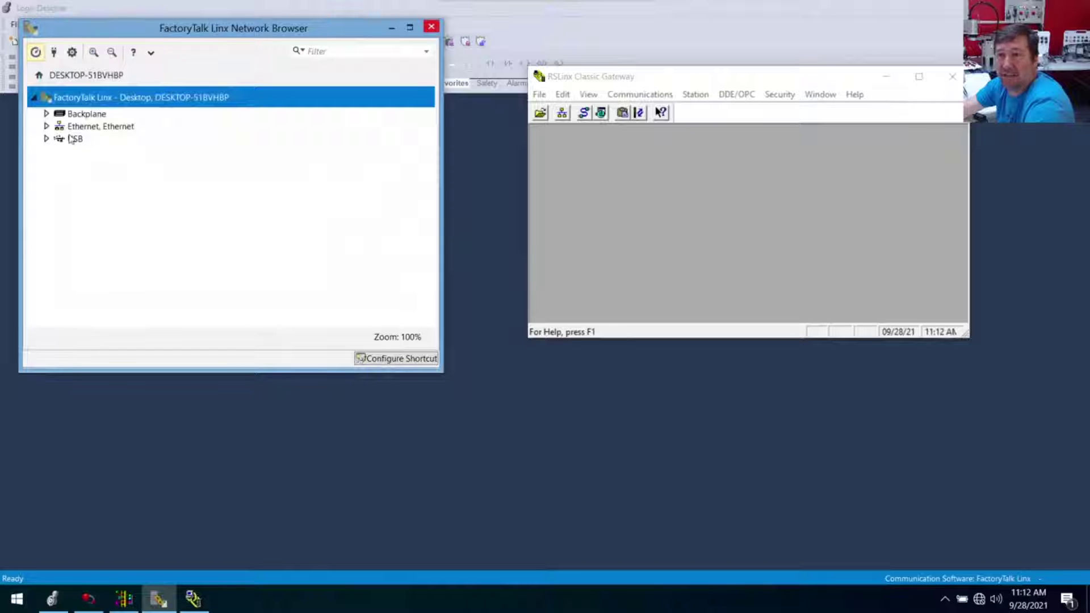
Add a new RS-232 DF1 devices driver named AB_DF1-1 through Communications > Configure Drivers
click(624, 95)
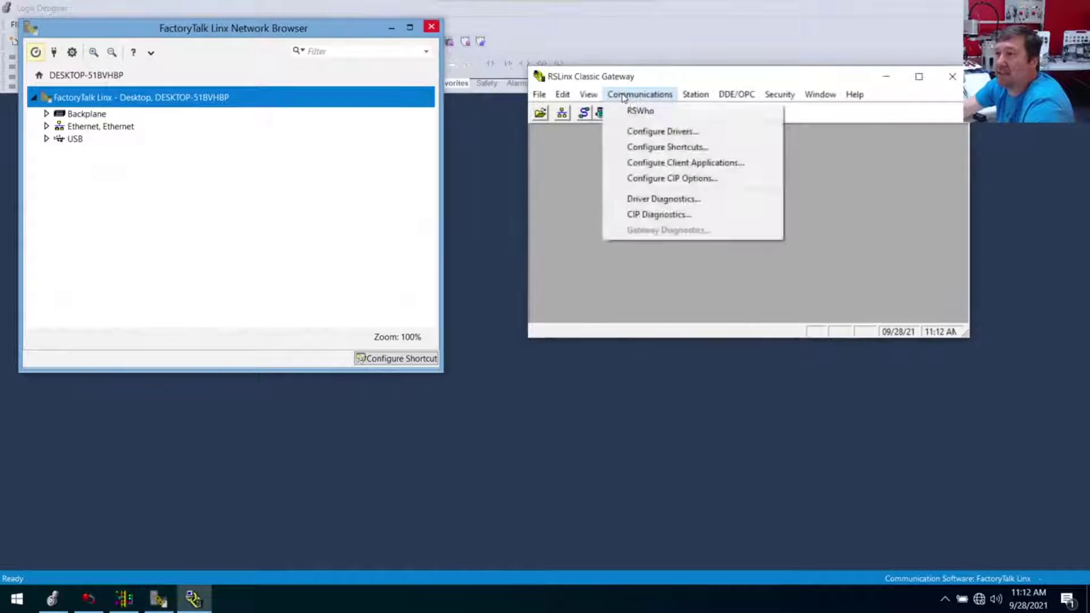
click(658, 131)
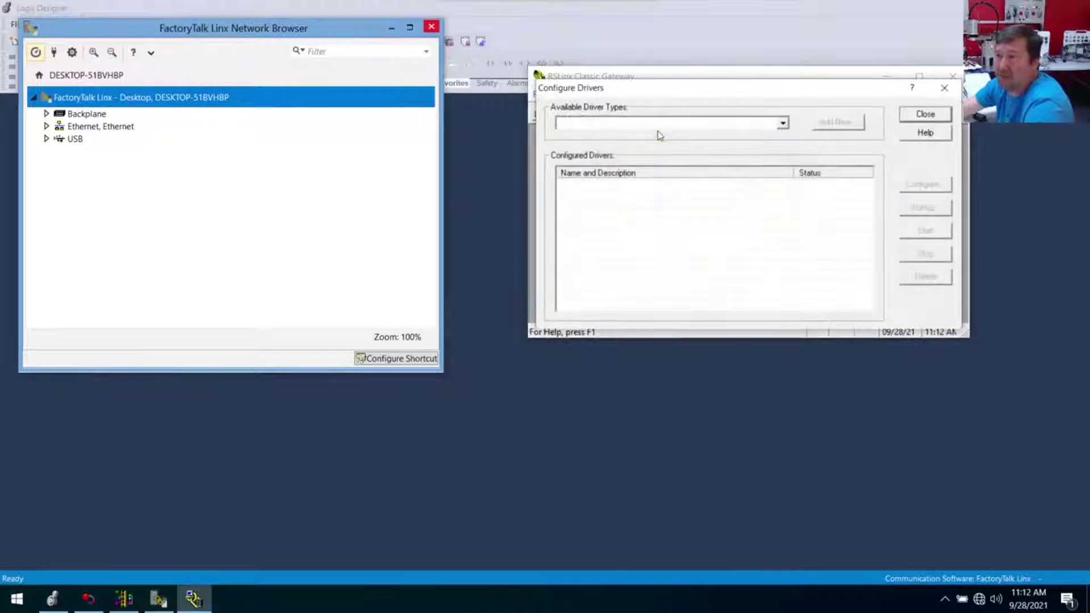
click(781, 126)
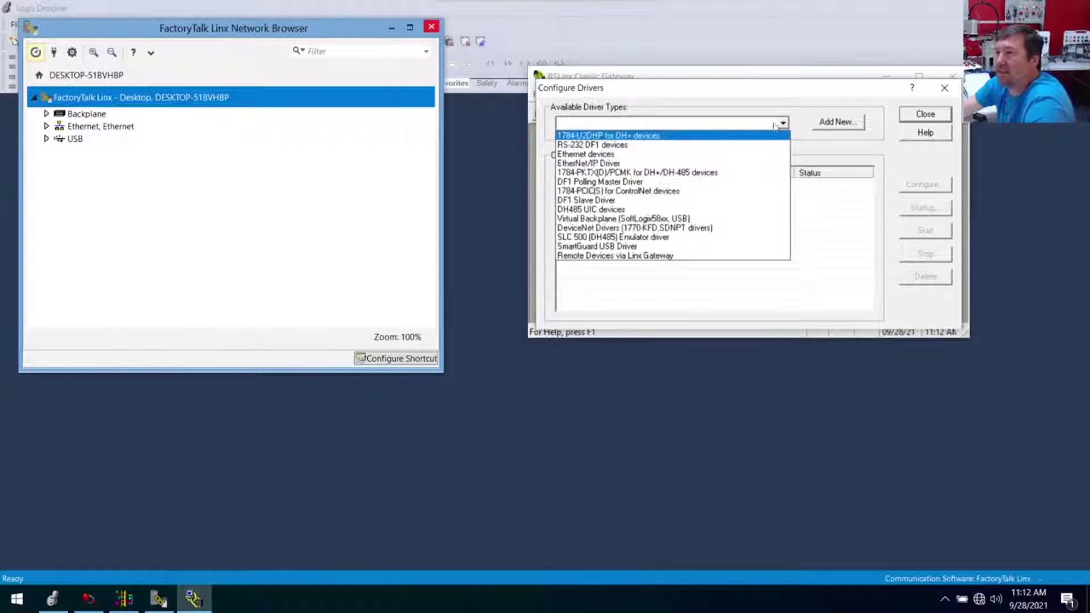
click(780, 101)
click(675, 122)
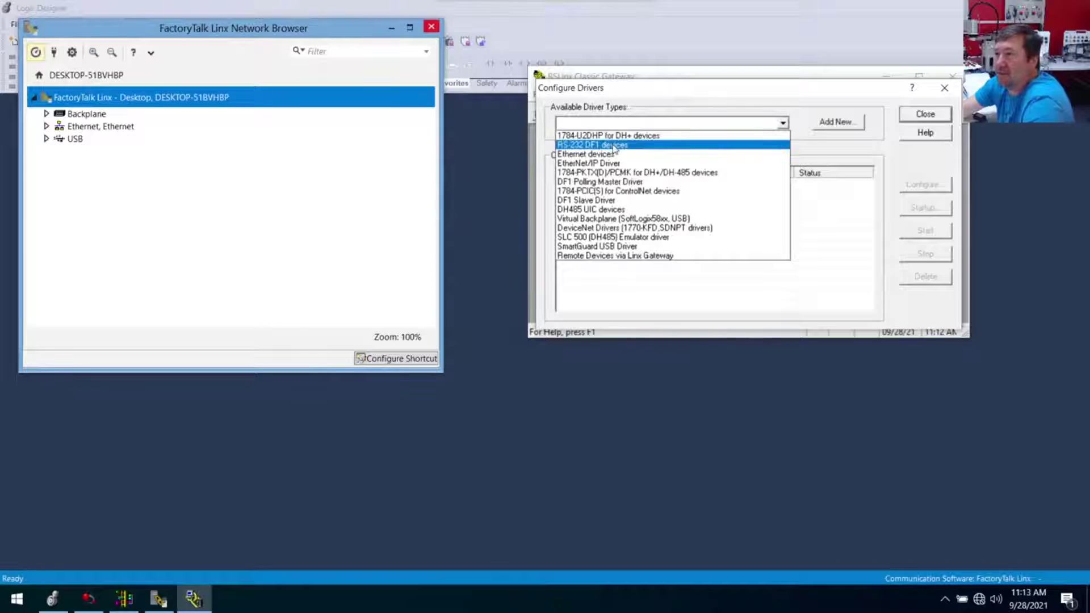
click(615, 146)
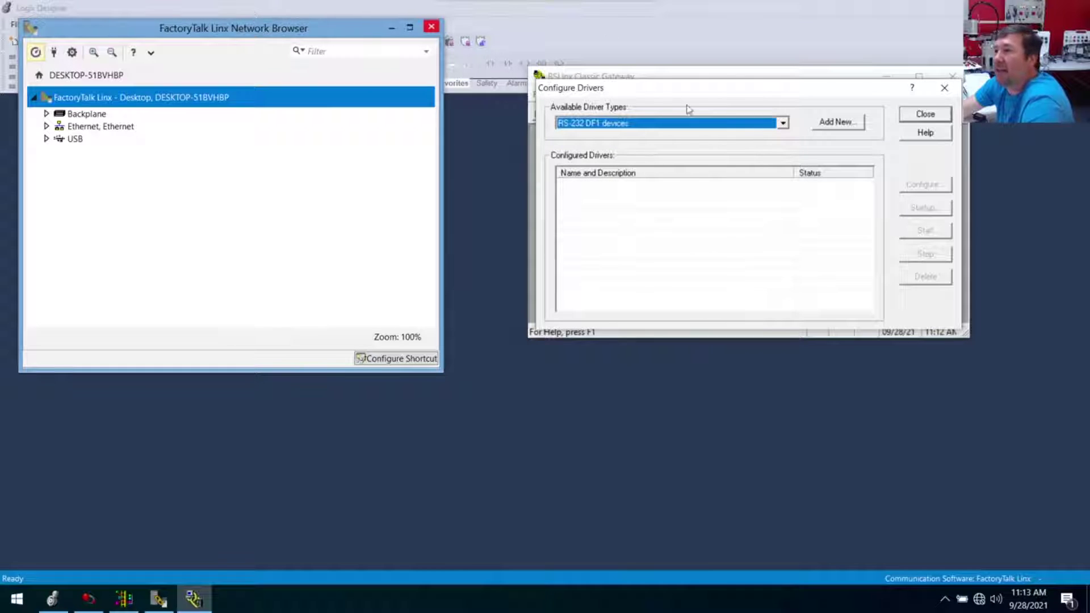
click(841, 124)
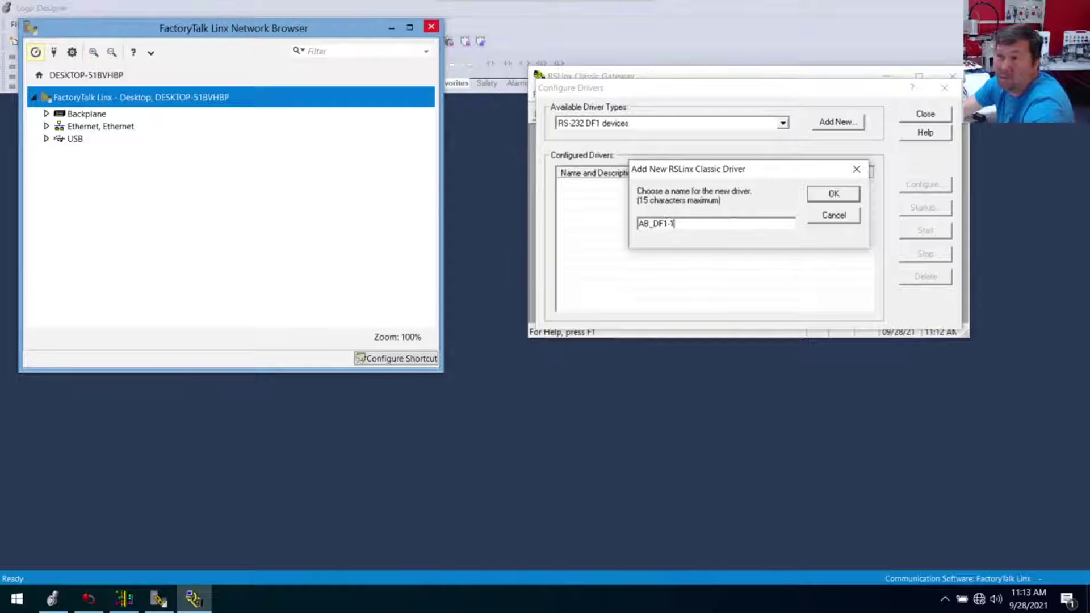
click(834, 194)
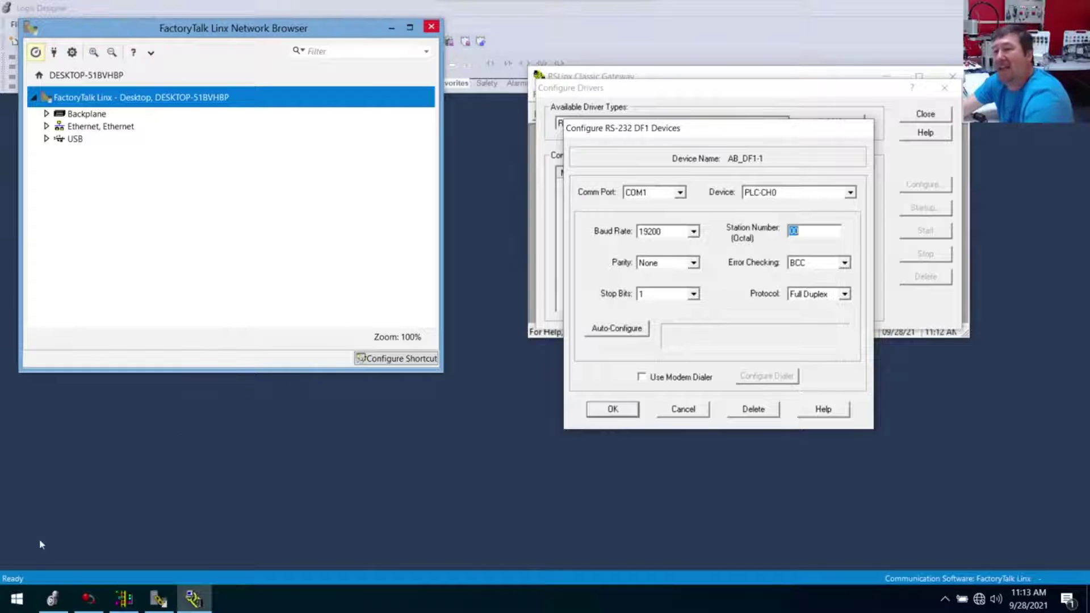
Launch Device Manager and find the USB-SERIAL CH340 adapter on COM3 under Ports (COM & LPT)
click(23, 597)
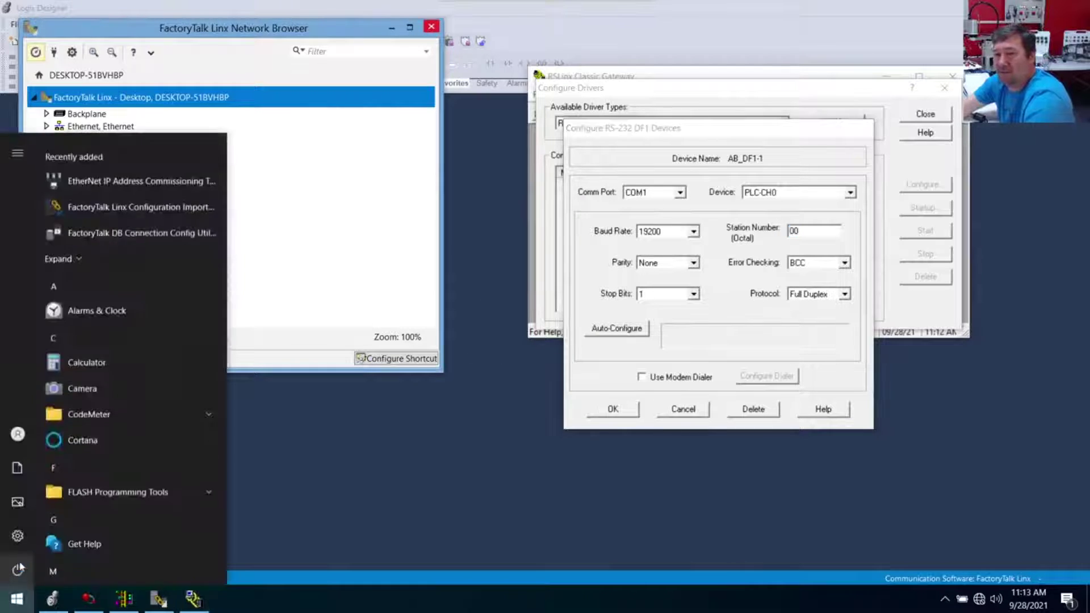
text(d)
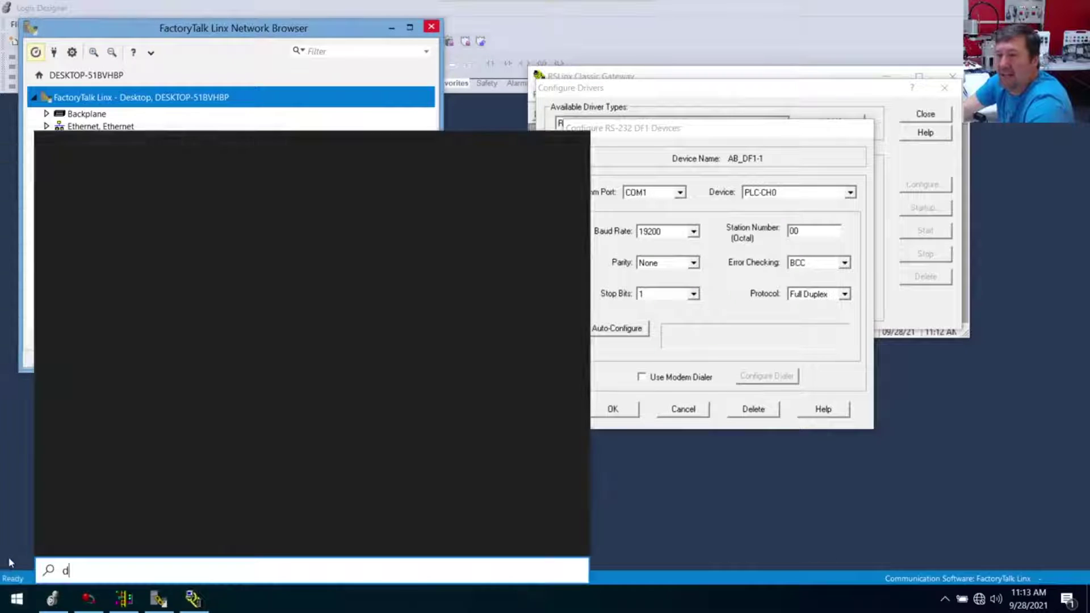
text(e)
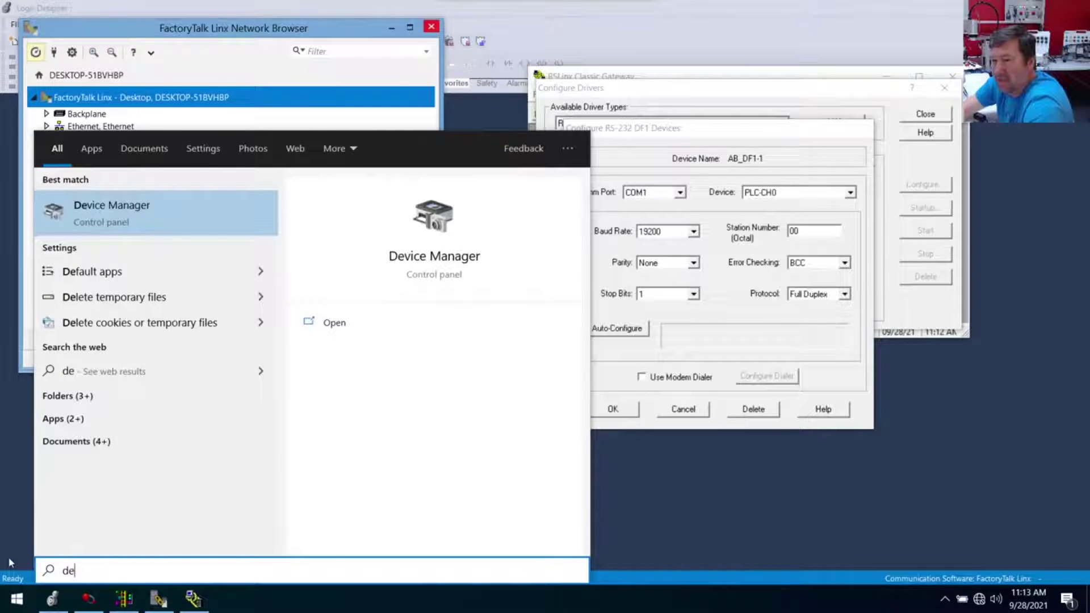
click(142, 217)
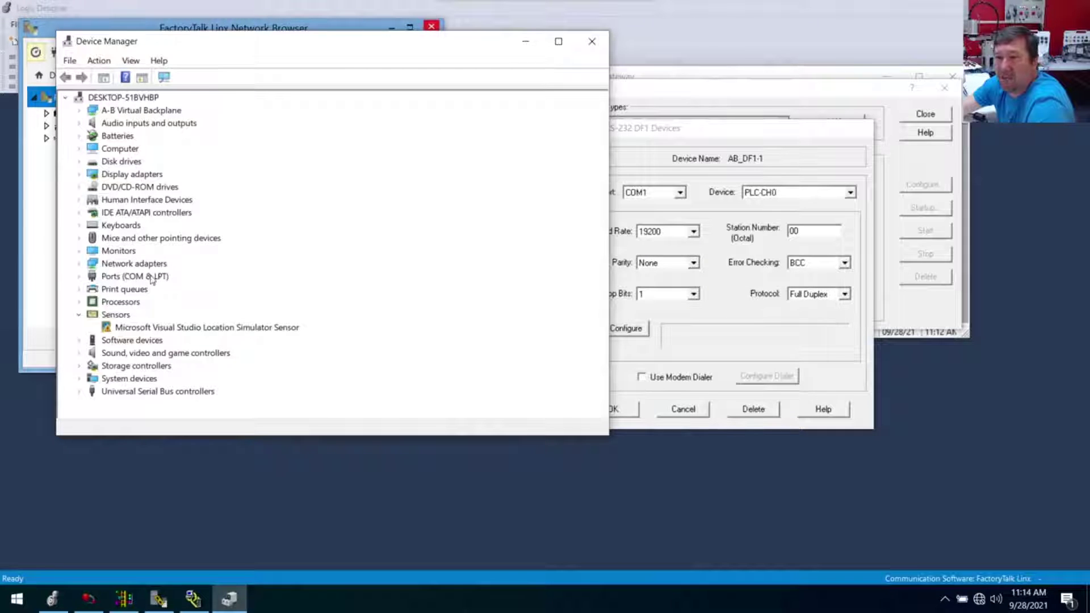
click(80, 277)
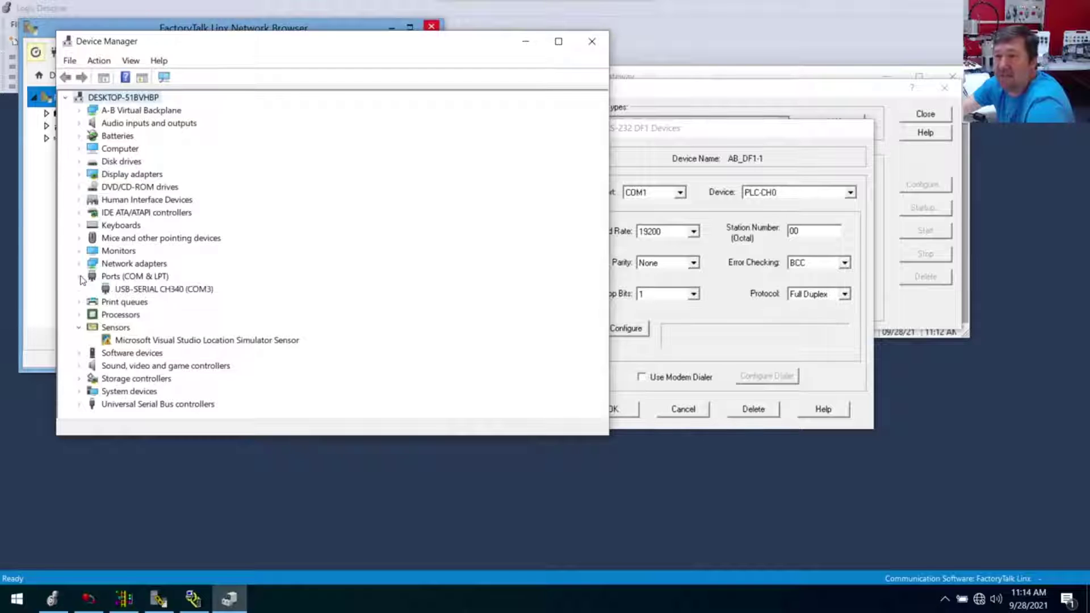
click(162, 277)
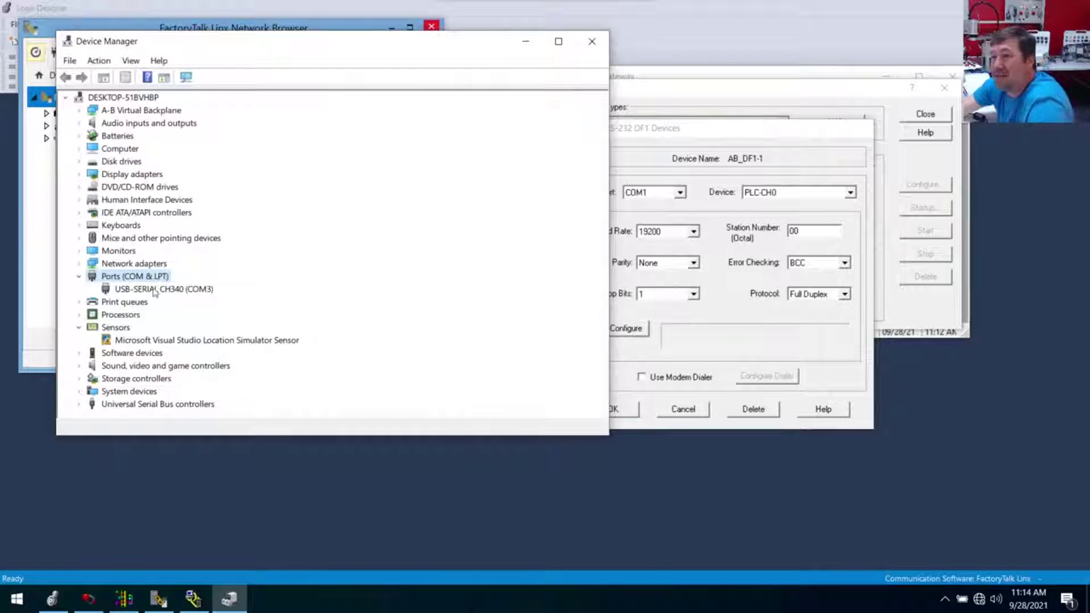
click(200, 291)
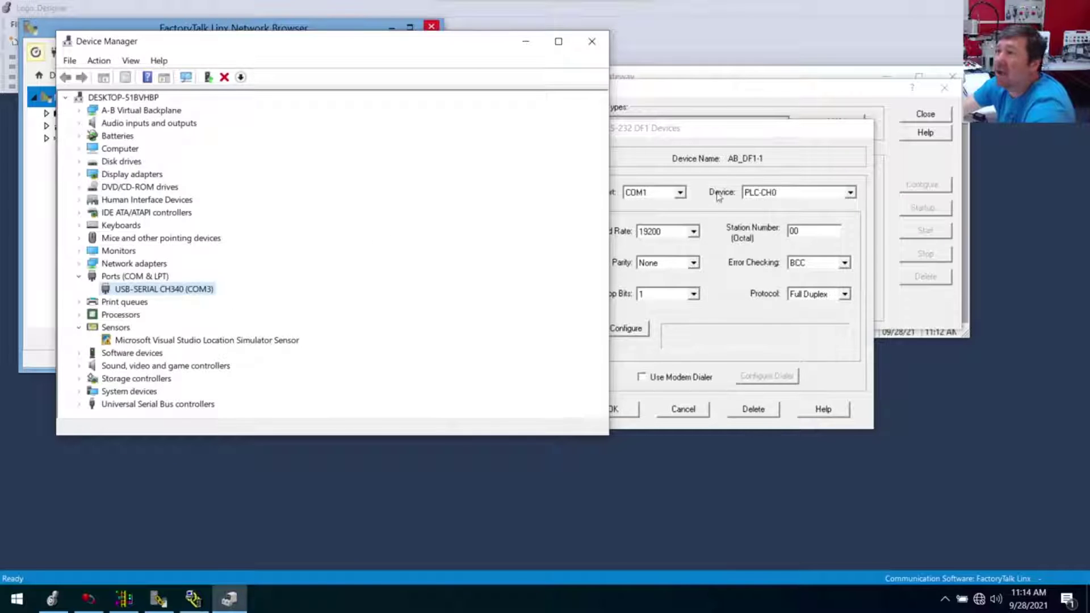
Set the AB_DF1-1 driver's Comm Port to COM3, keep the device type, and run Auto-Configure
click(679, 192)
click(654, 214)
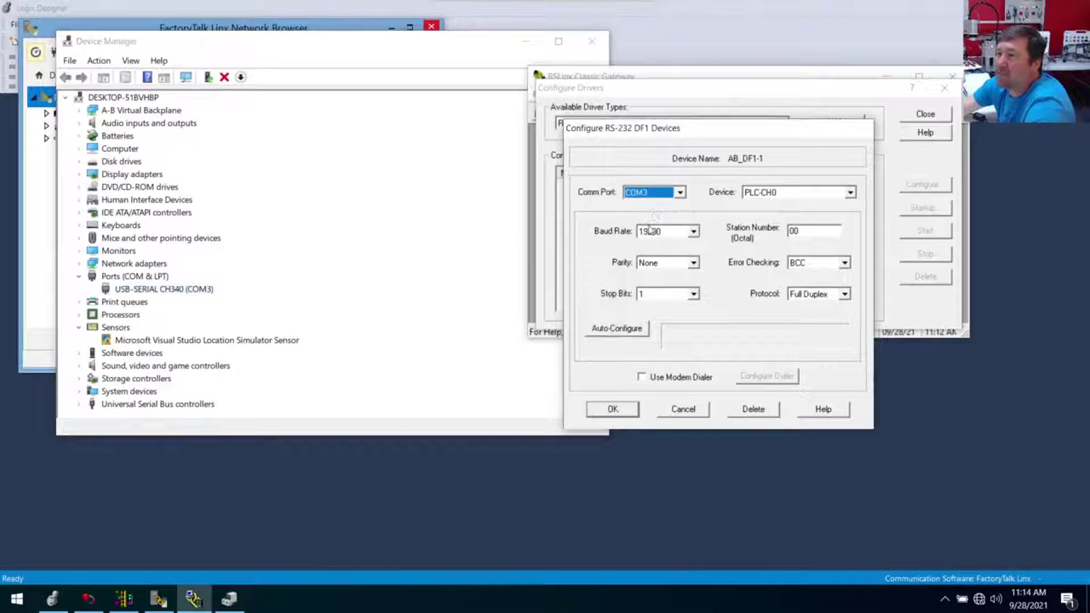
click(850, 192)
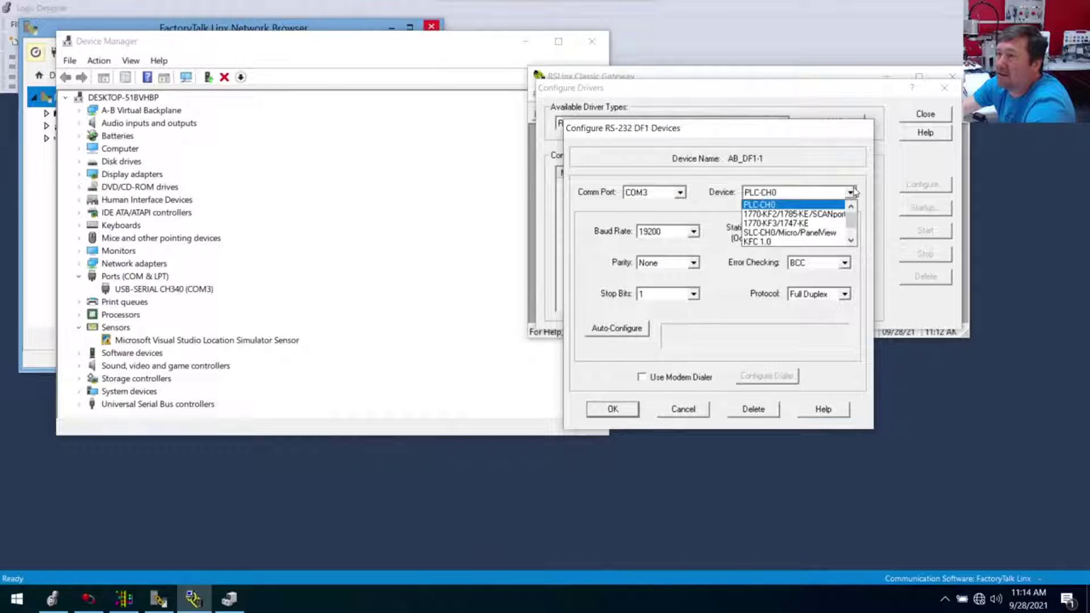
click(853, 192)
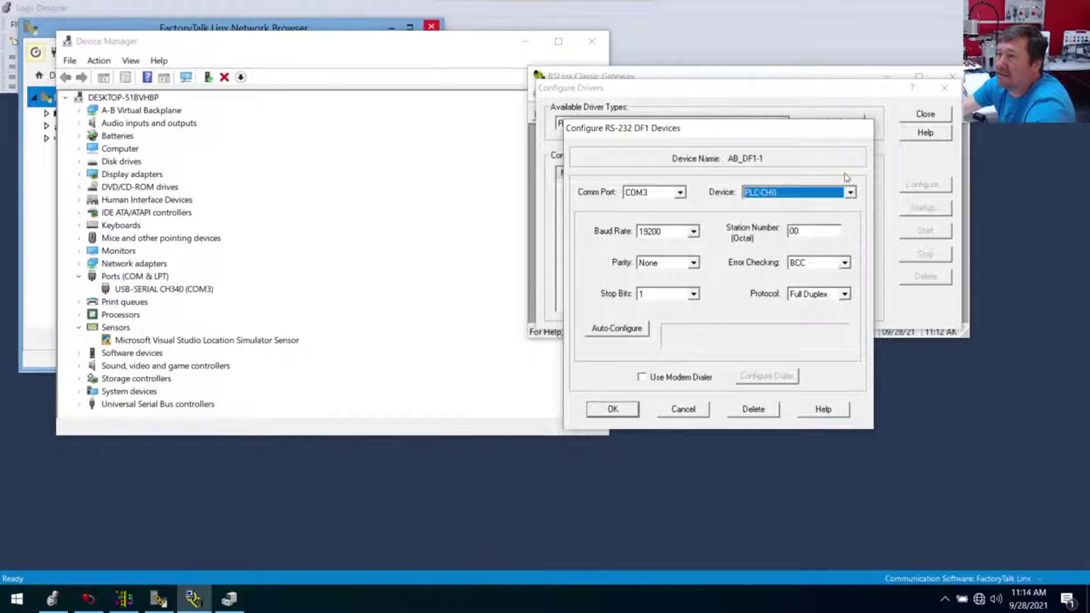
click(617, 329)
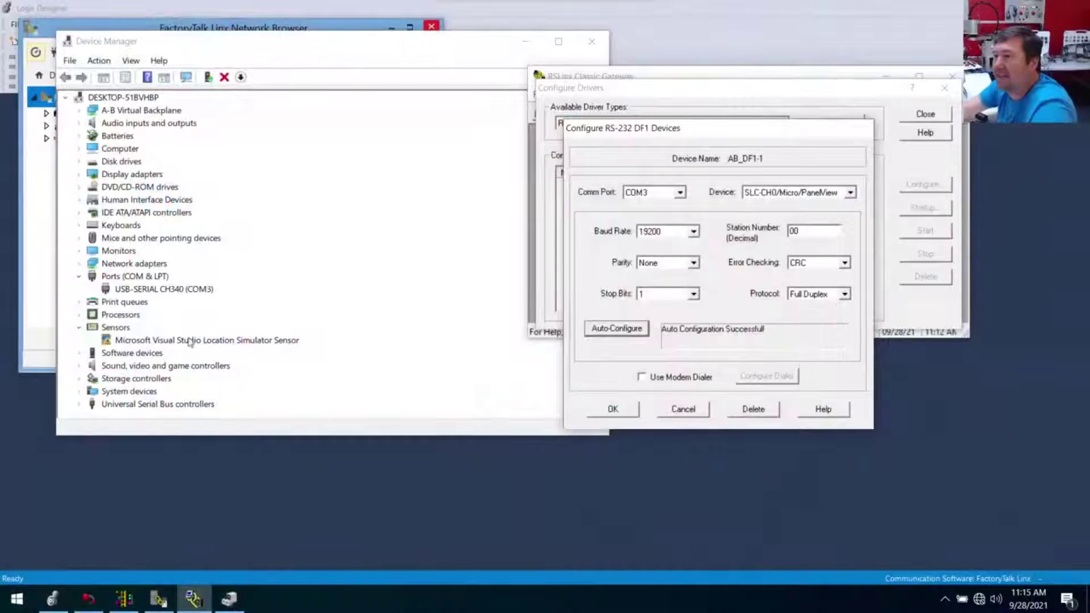
Rerun Auto-Configure, then retry after the baud/parity failure until it succeeds
click(621, 332)
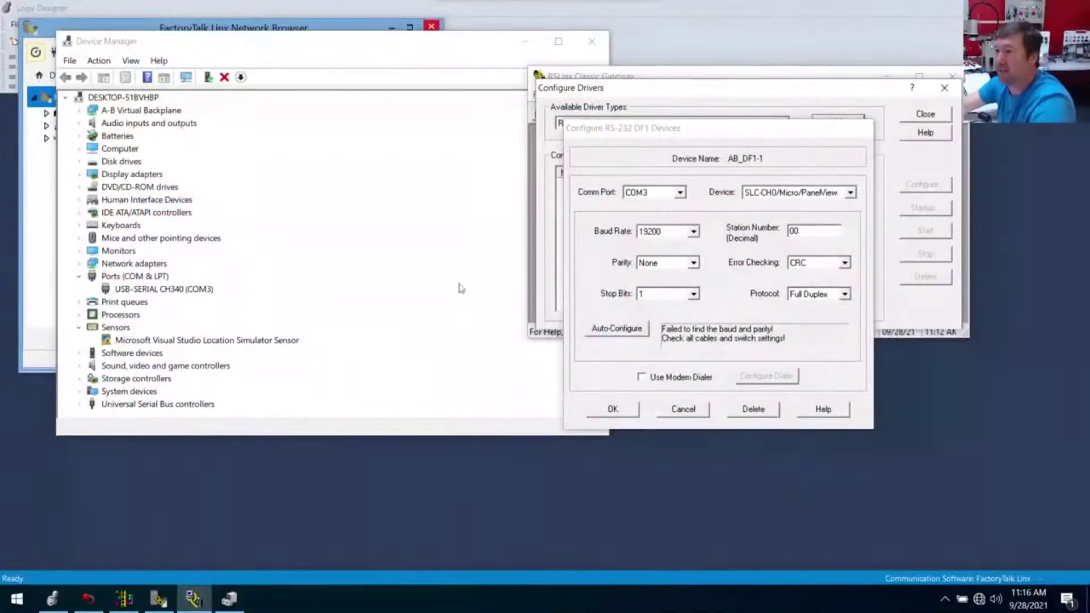
click(609, 331)
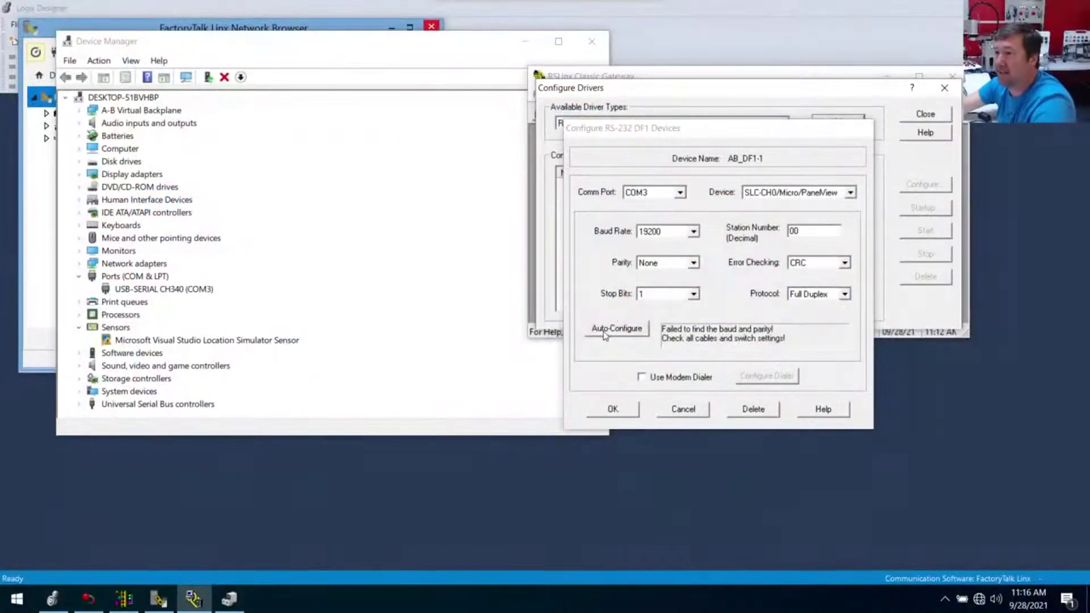
Save and start AB_DF1-1, then browse it in RSWho to find MicroLogix 1400 FIRSTPRO at node 01
click(625, 408)
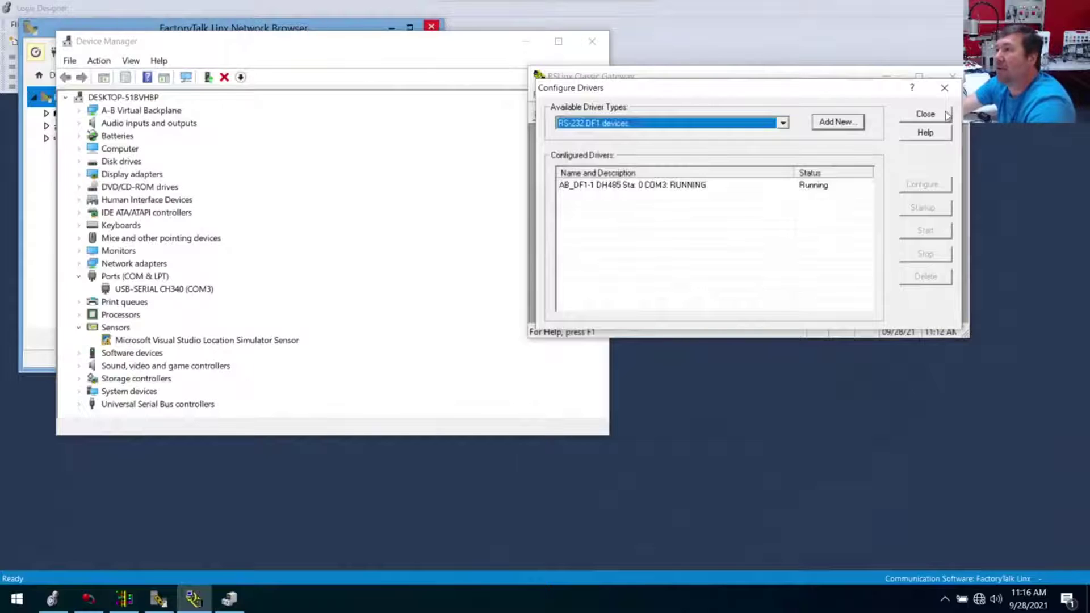
key(Escape)
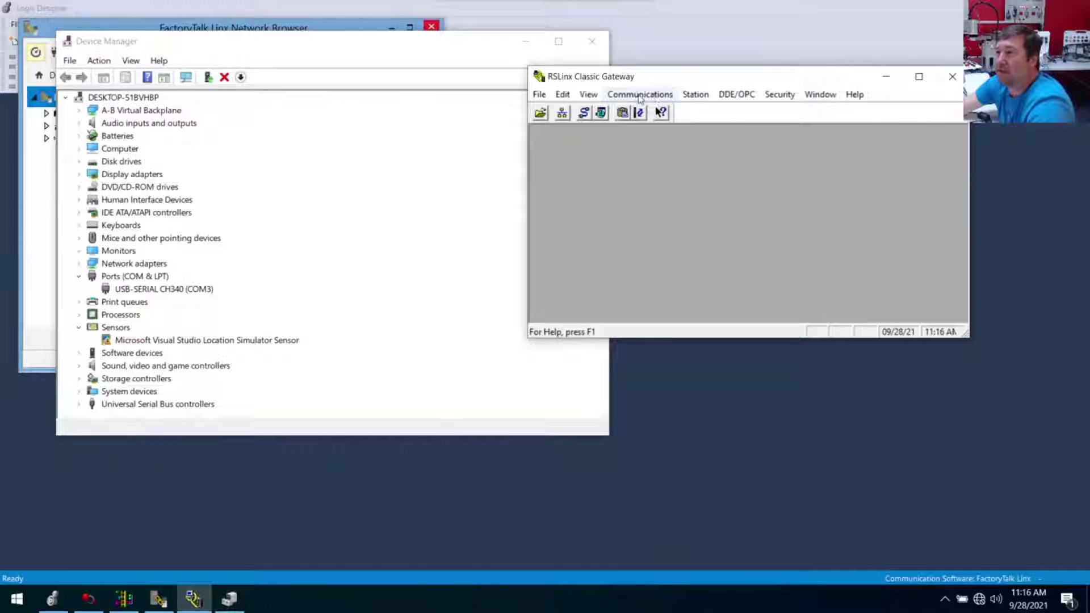
click(640, 95)
click(642, 107)
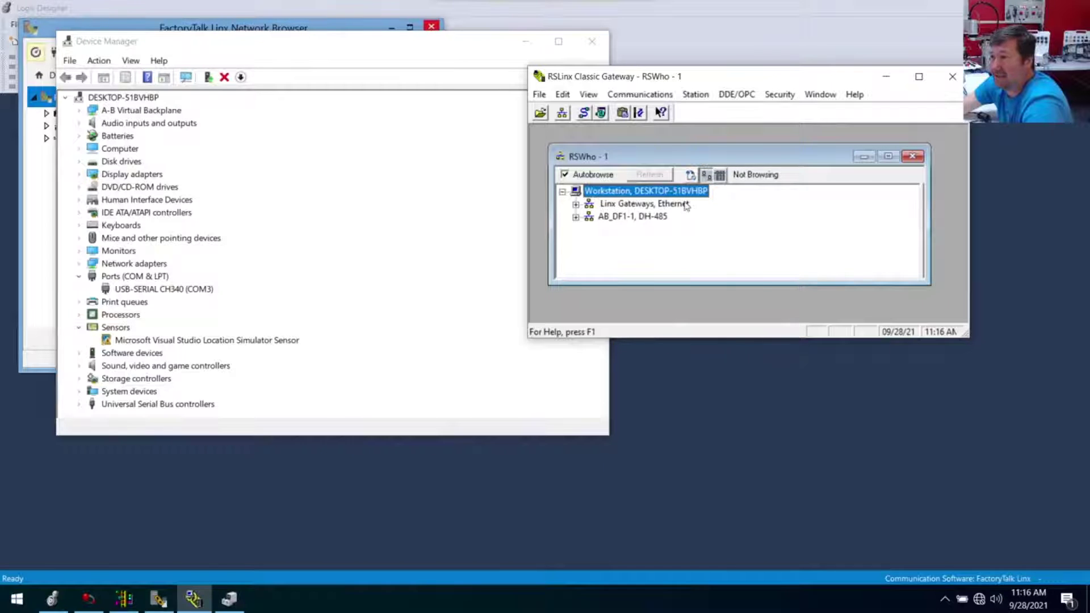
click(640, 94)
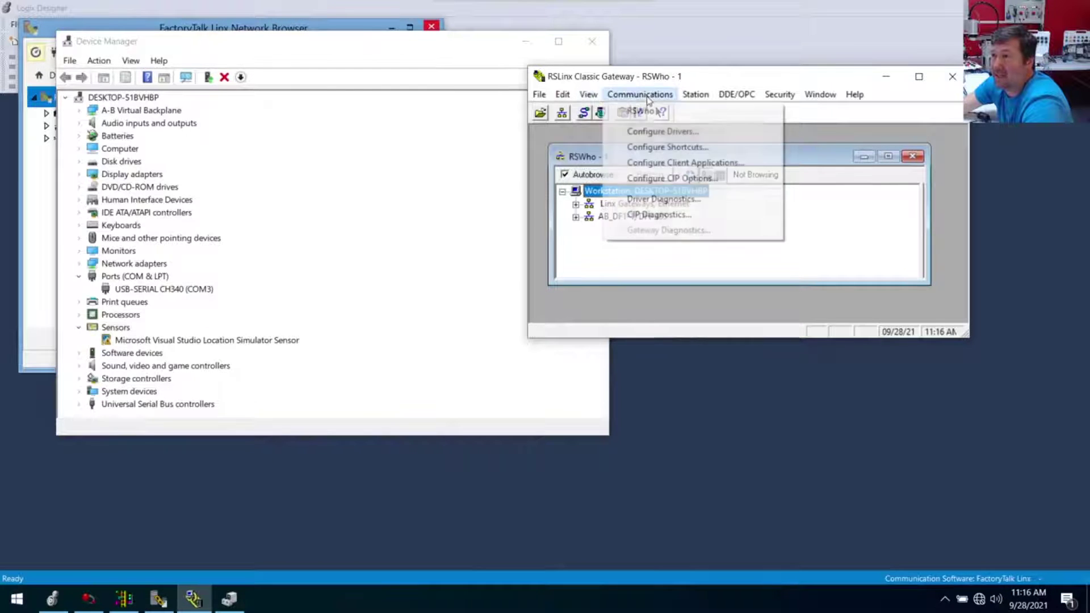
click(653, 131)
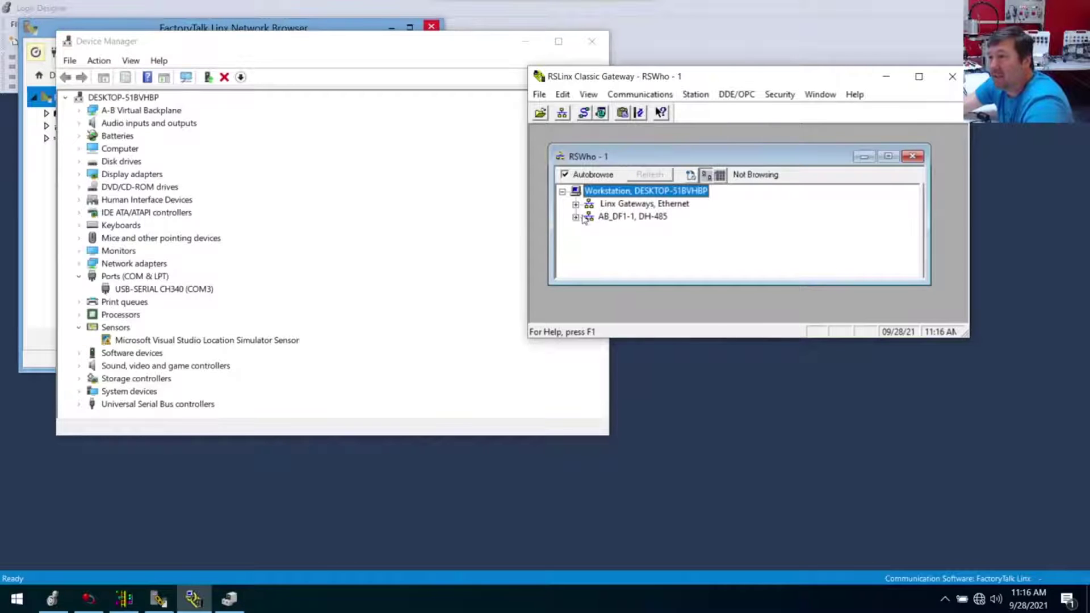
click(585, 218)
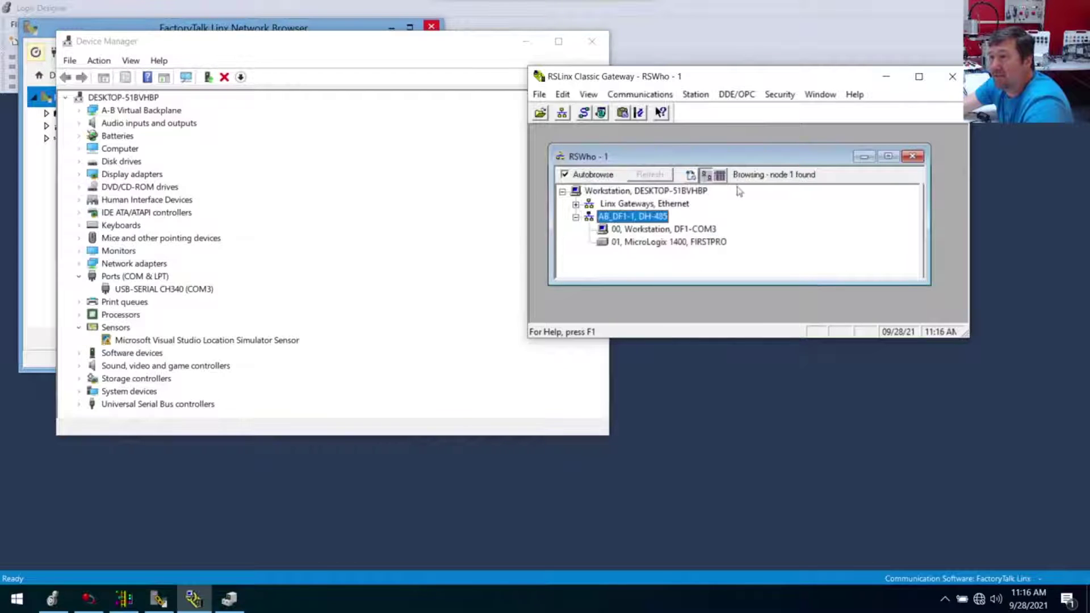
click(645, 243)
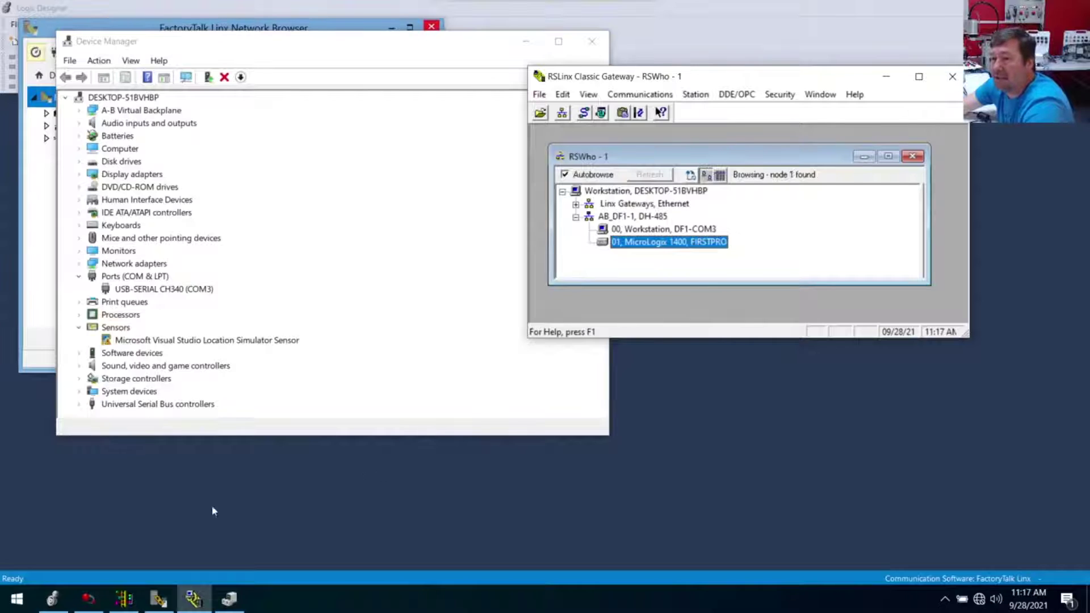
Return to Logix Designer, open Communications > Who Active, and close it again
click(68, 600)
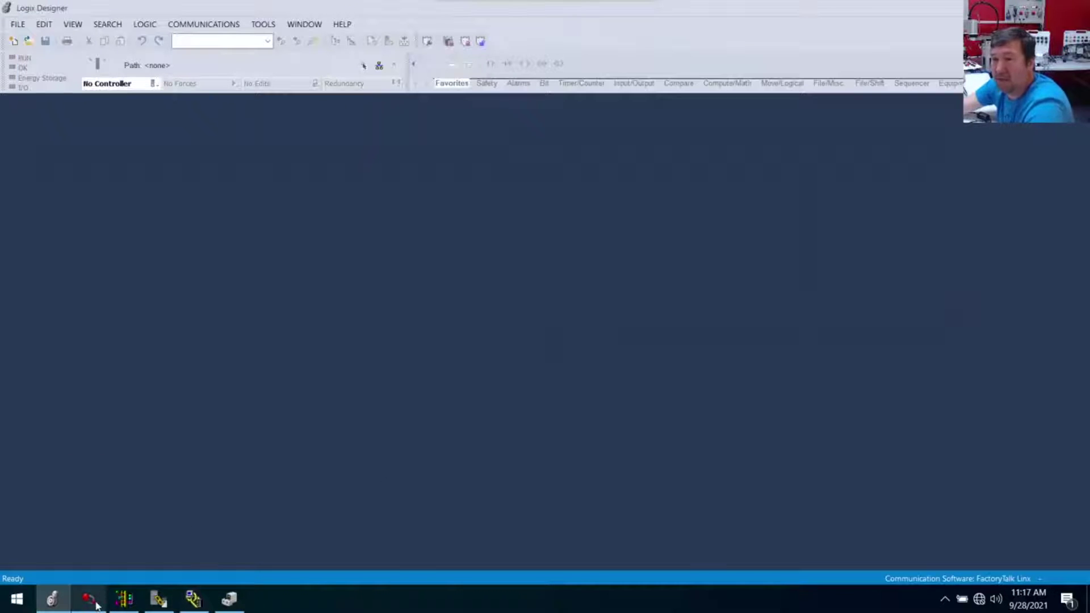
click(94, 603)
click(126, 598)
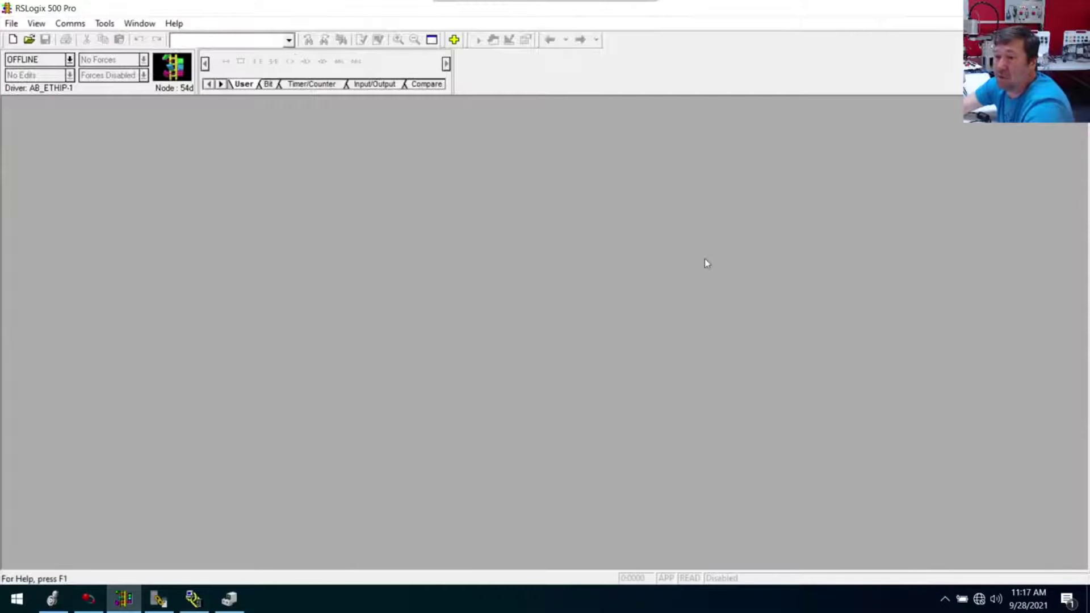
click(53, 600)
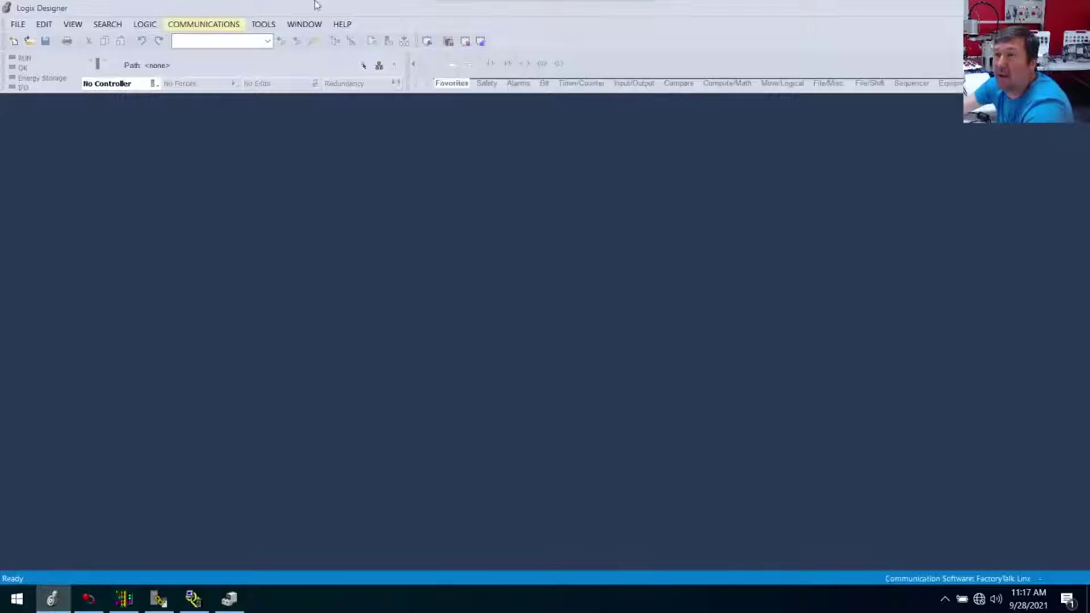
click(216, 29)
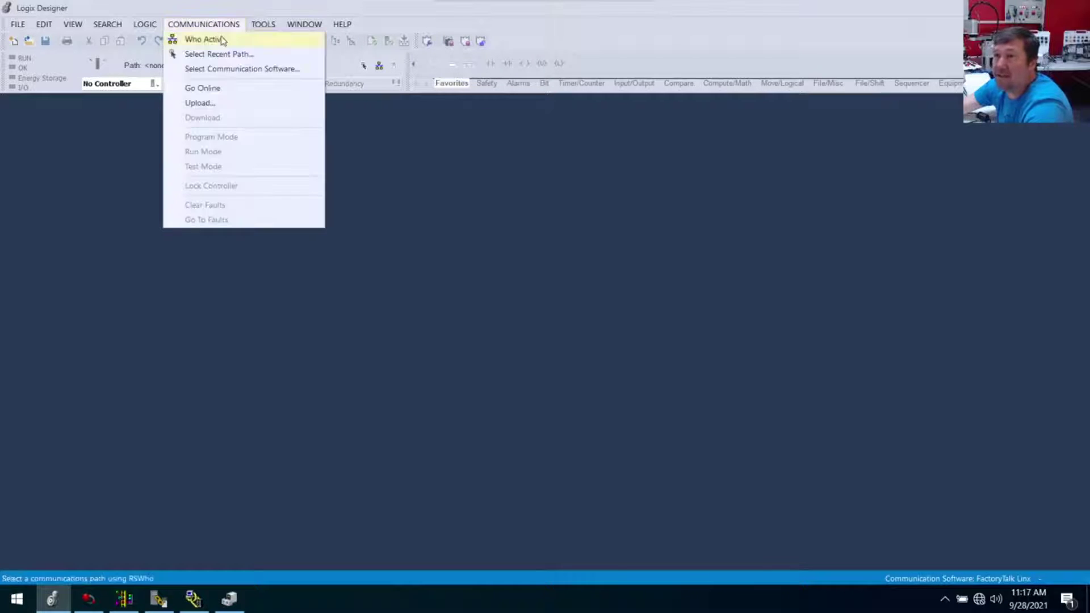
click(218, 39)
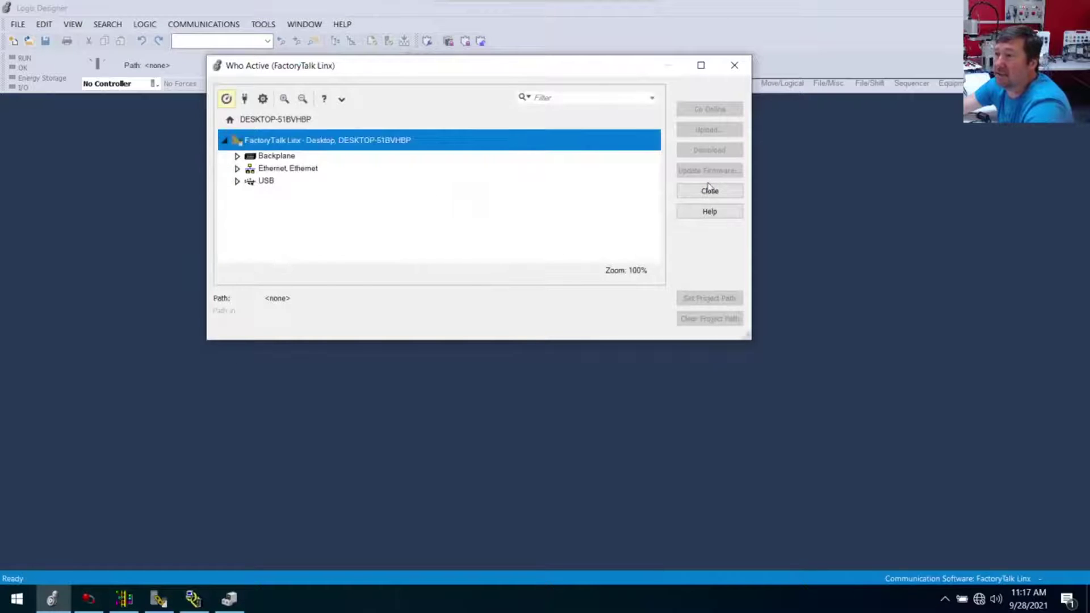
click(709, 192)
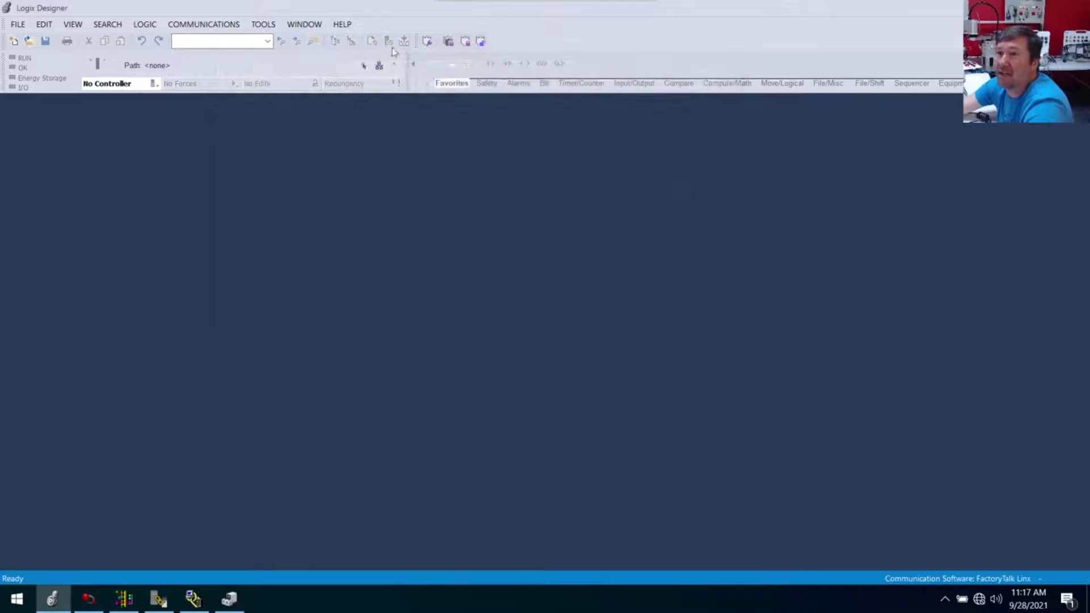
In Logix Designer's Select Communication Software dialog, choose RSLinx Classic instead of FactoryTalk Linx and confirm
click(193, 601)
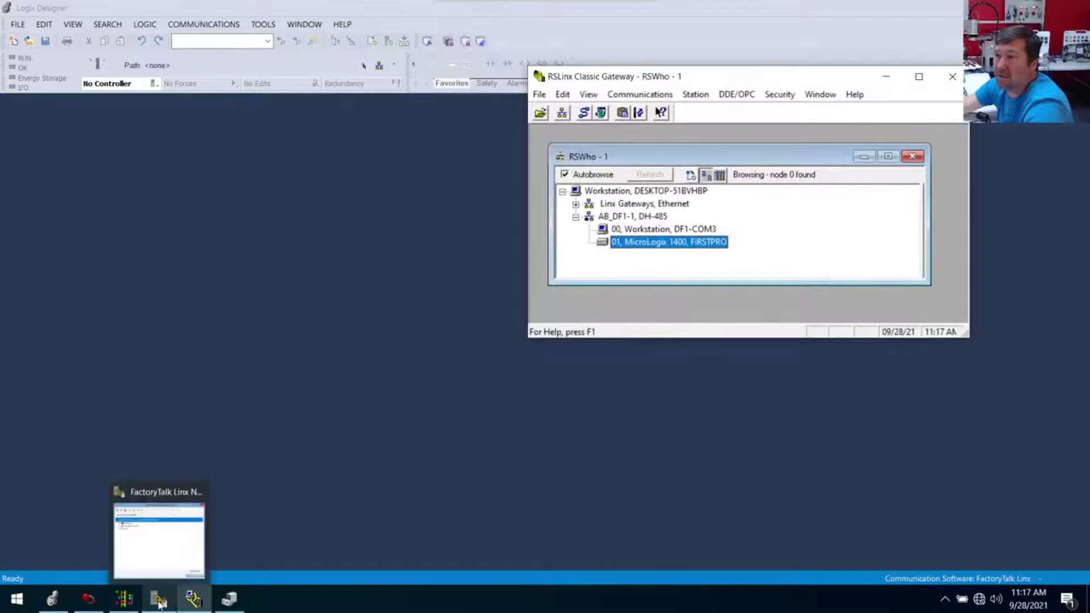
click(160, 602)
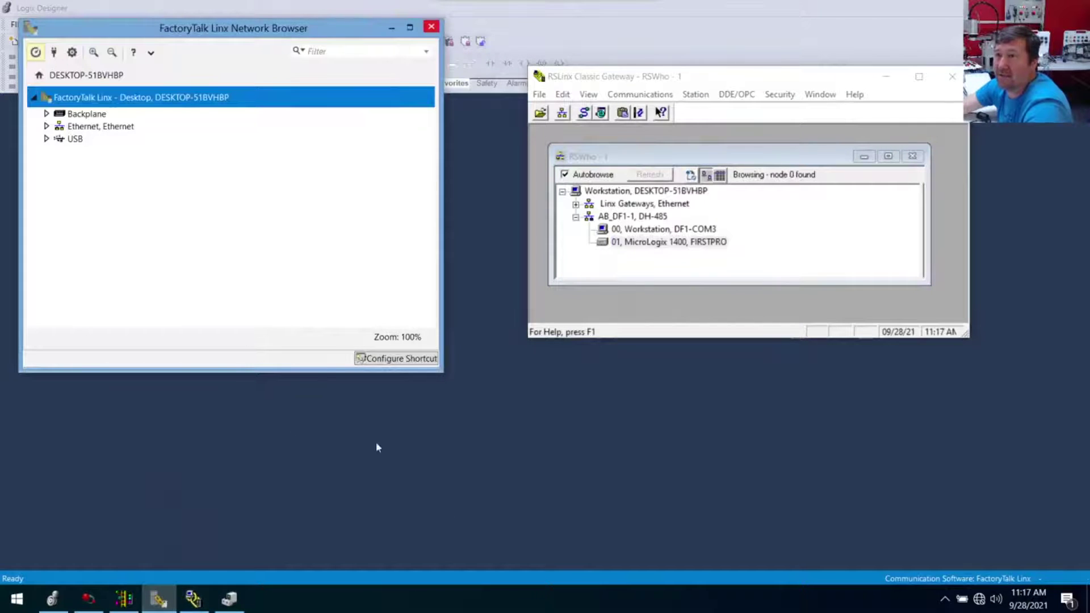
click(399, 486)
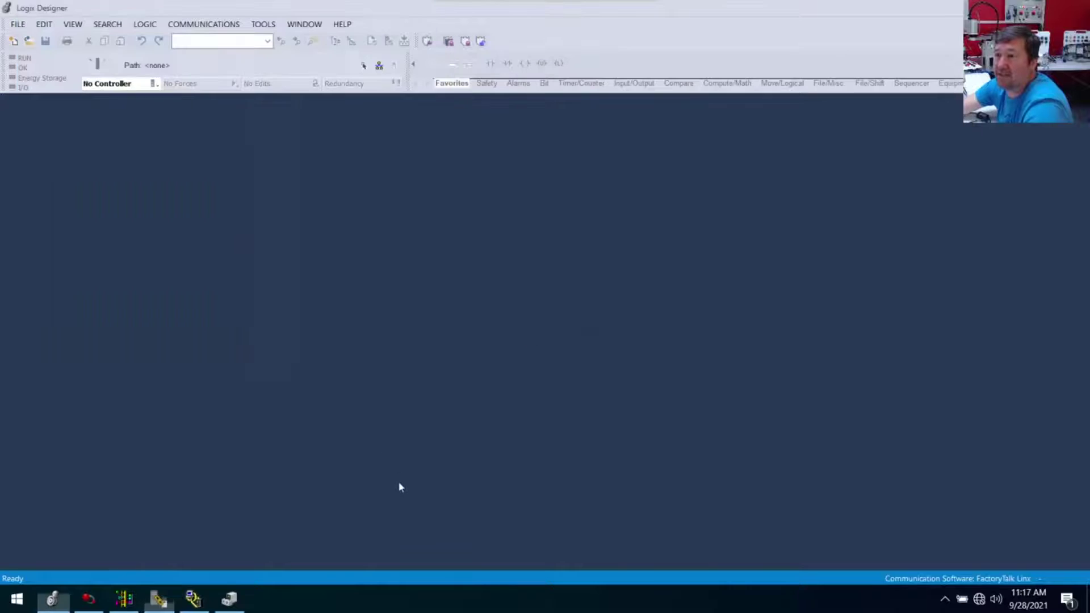
click(225, 23)
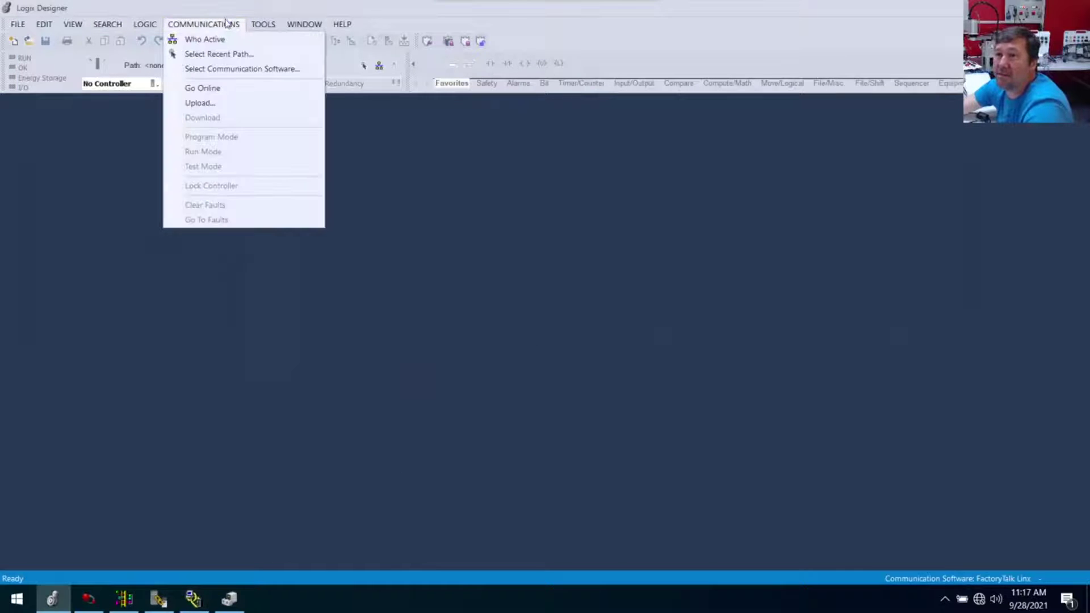
click(225, 70)
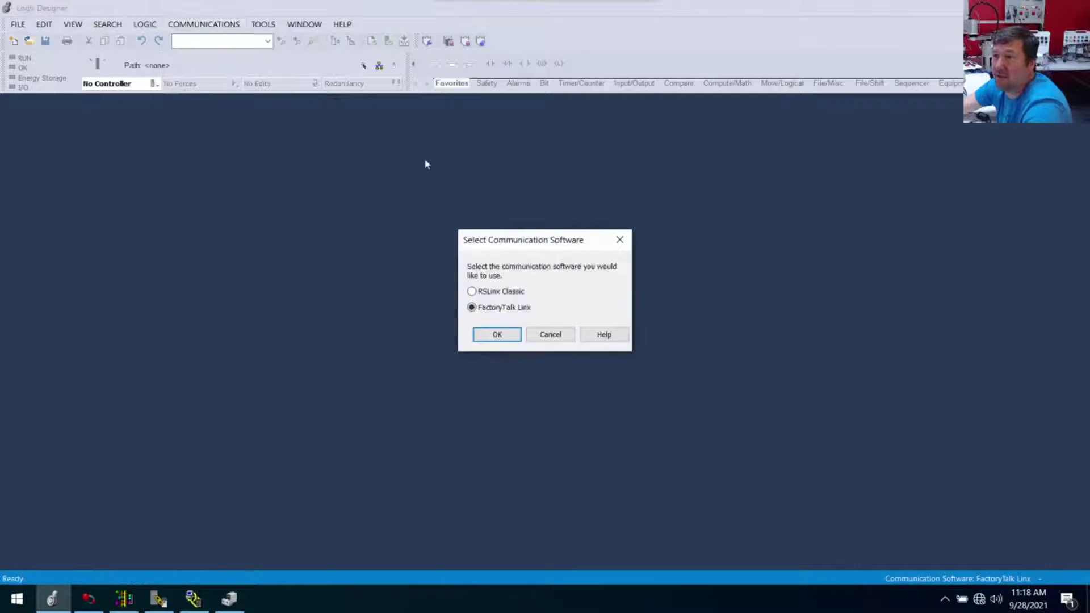
click(488, 291)
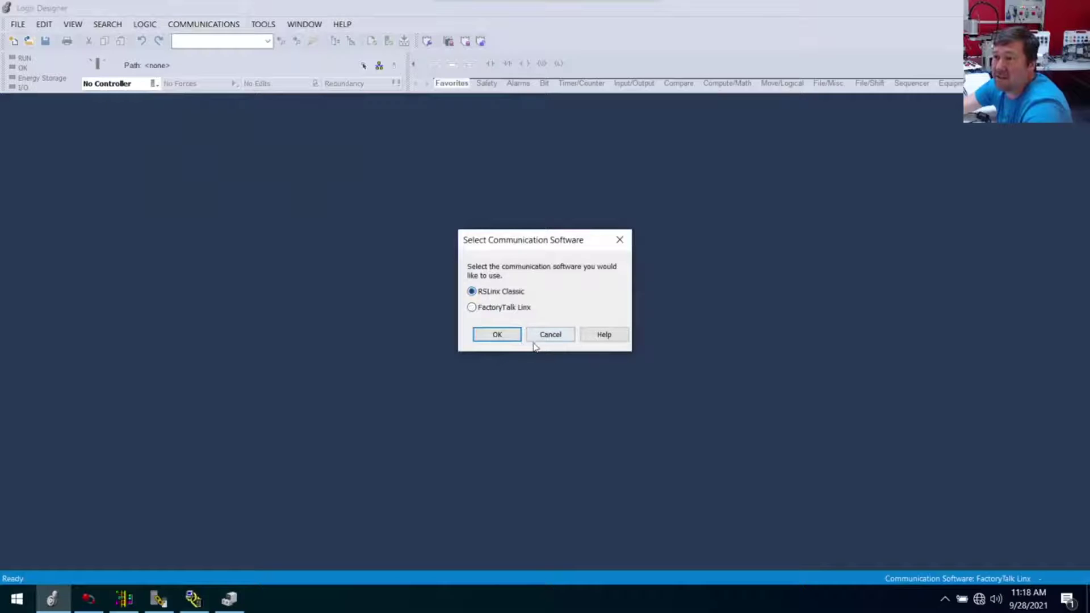
click(508, 337)
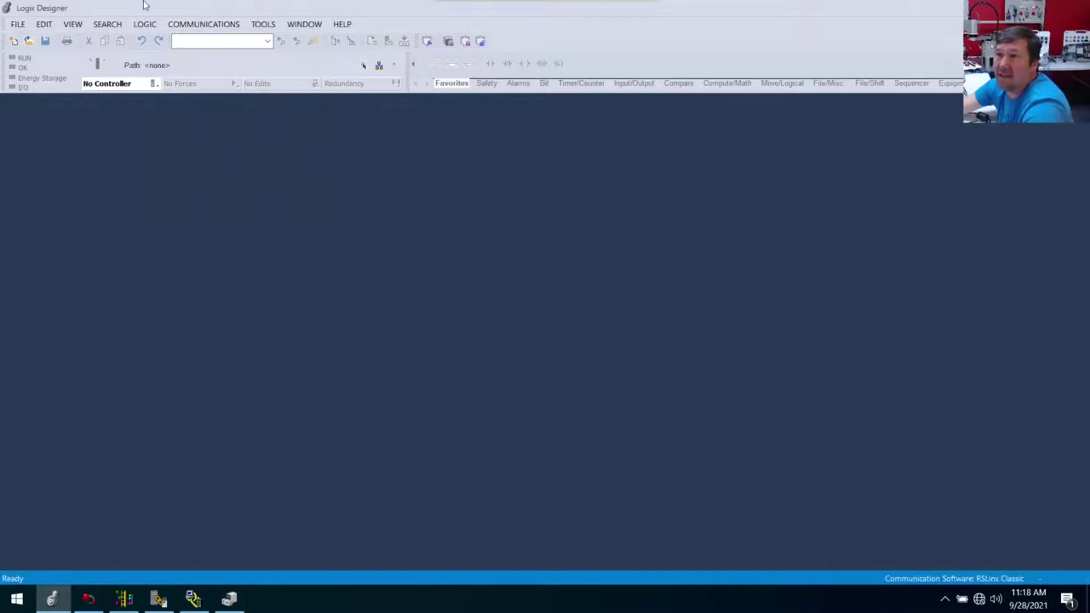
click(193, 24)
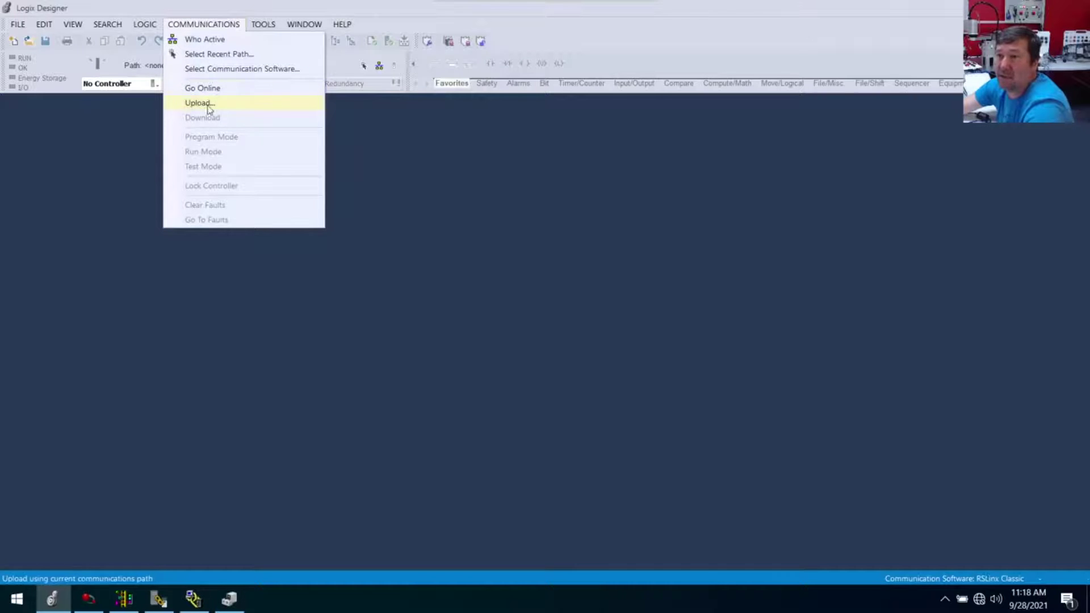
click(206, 43)
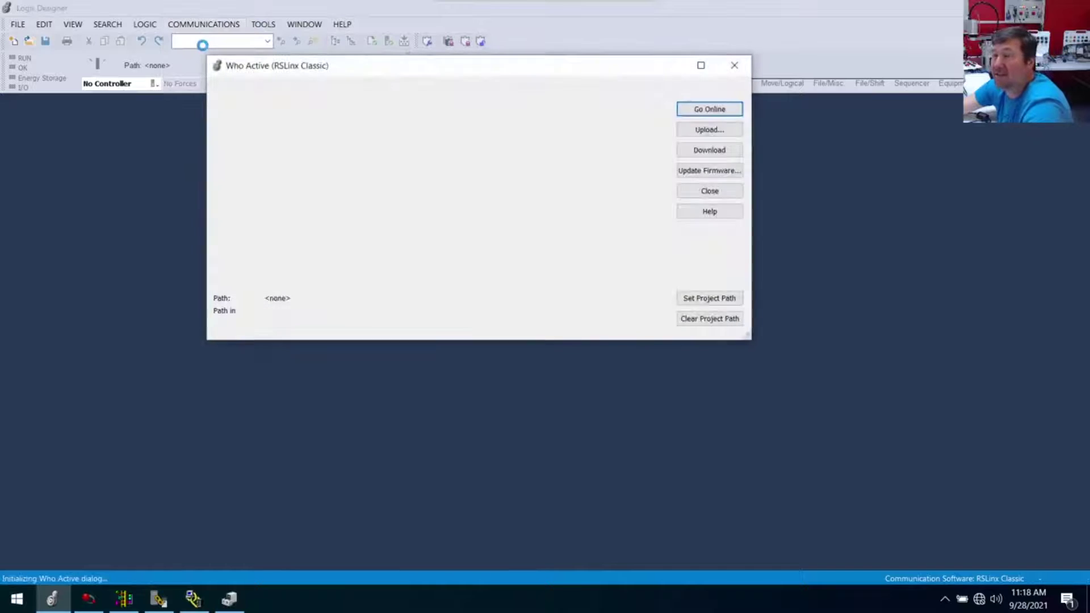
click(359, 93)
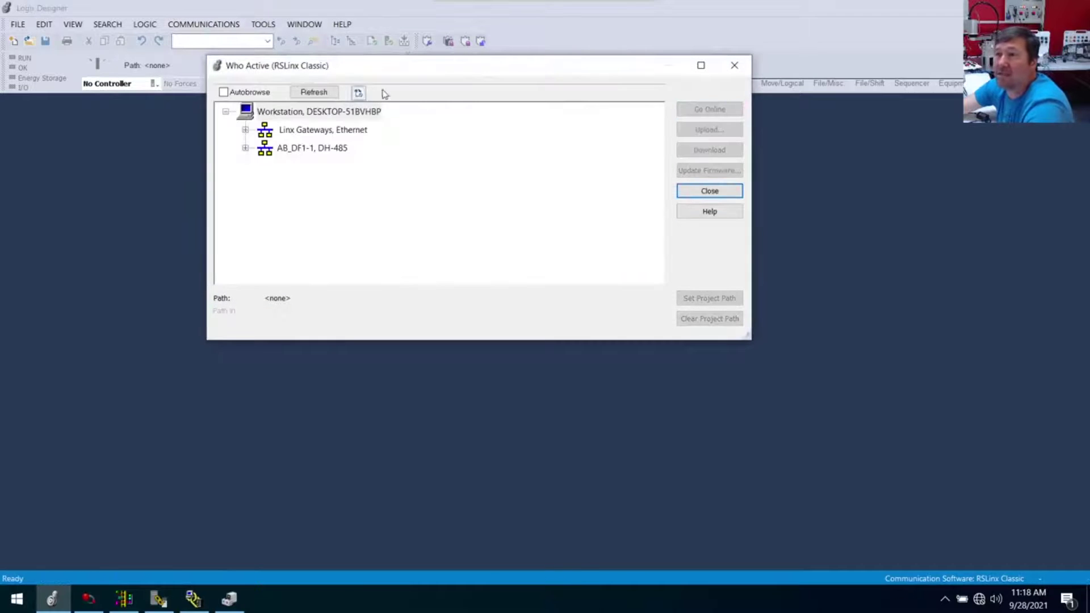
click(249, 150)
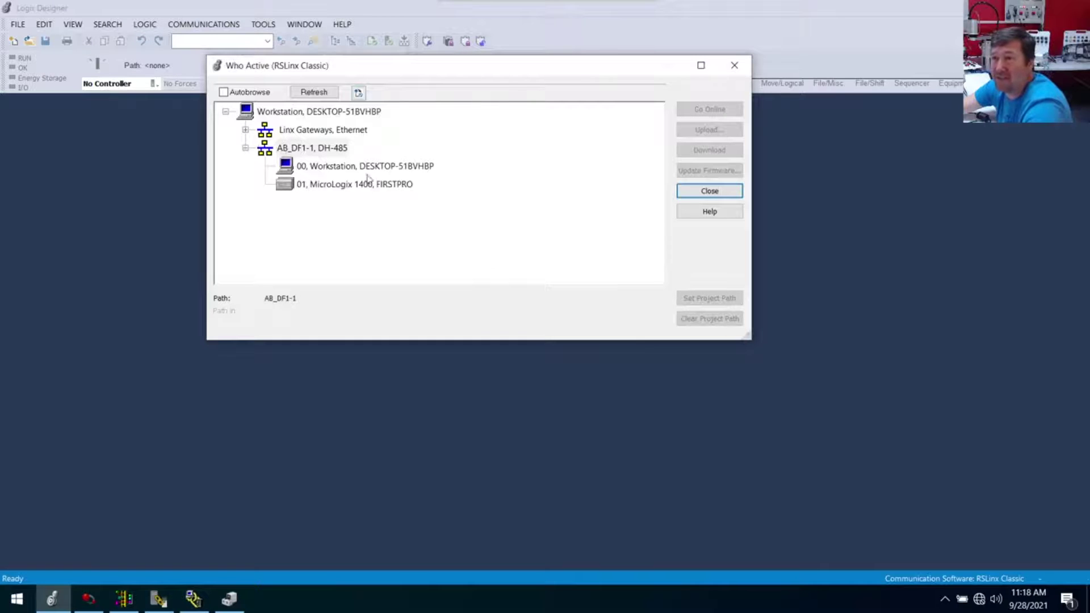
double_click(340, 184)
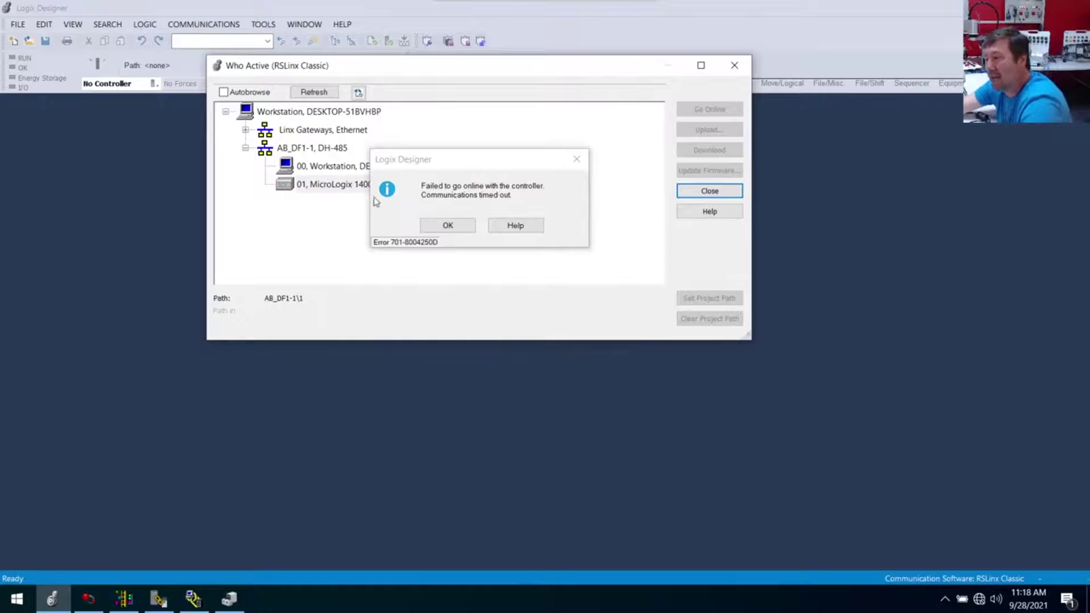
click(449, 225)
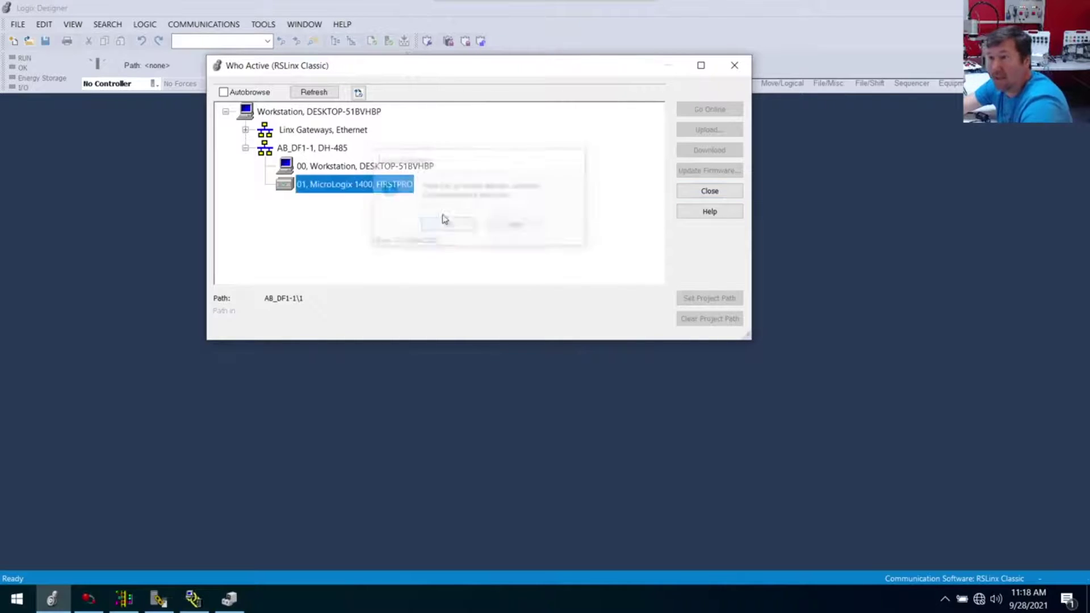
click(287, 150)
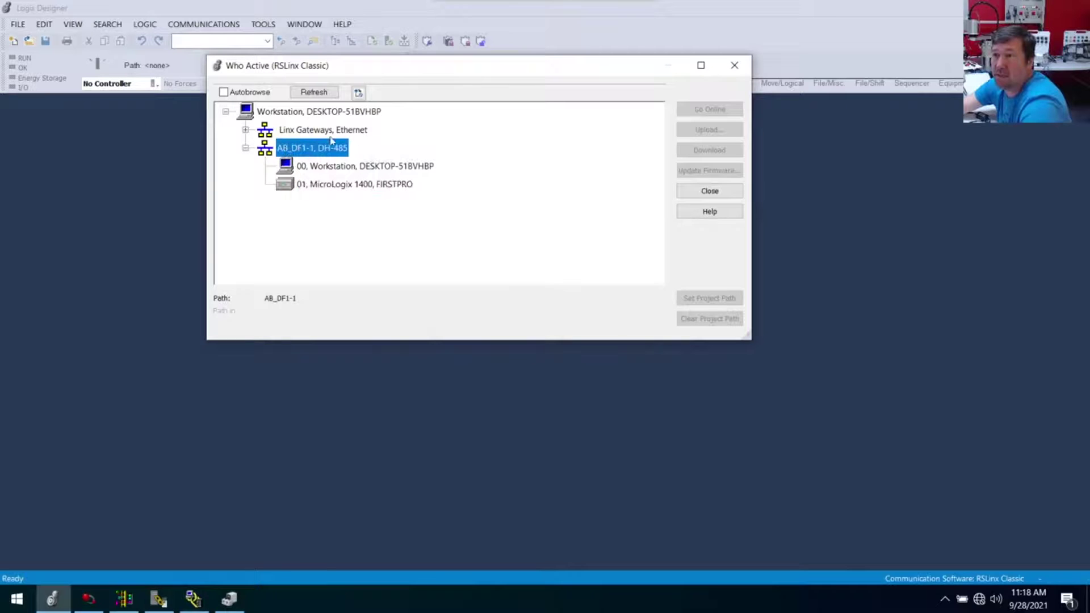
double_click(335, 186)
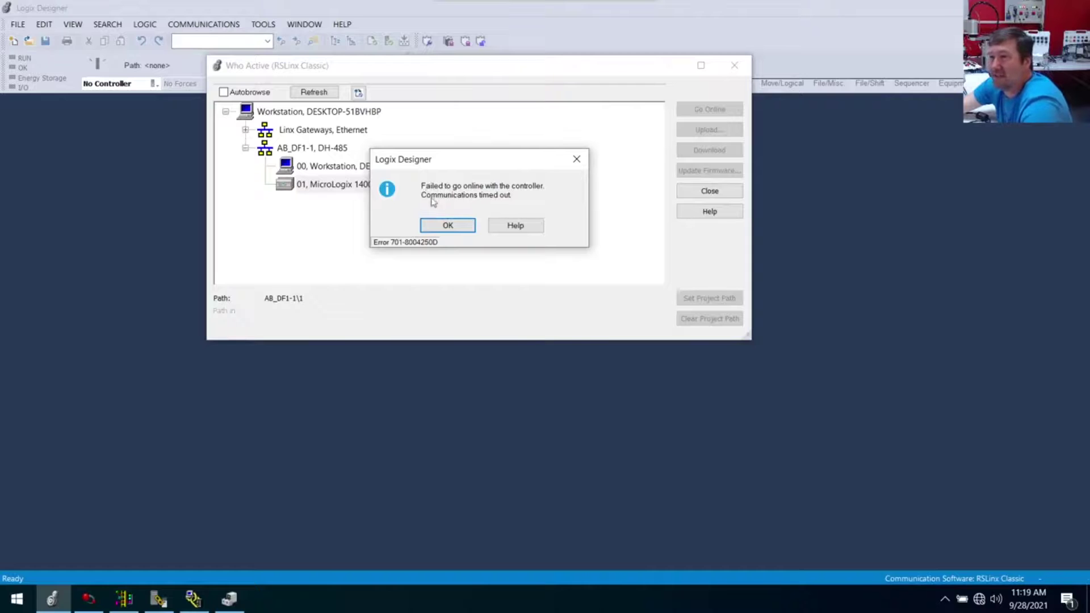
click(448, 225)
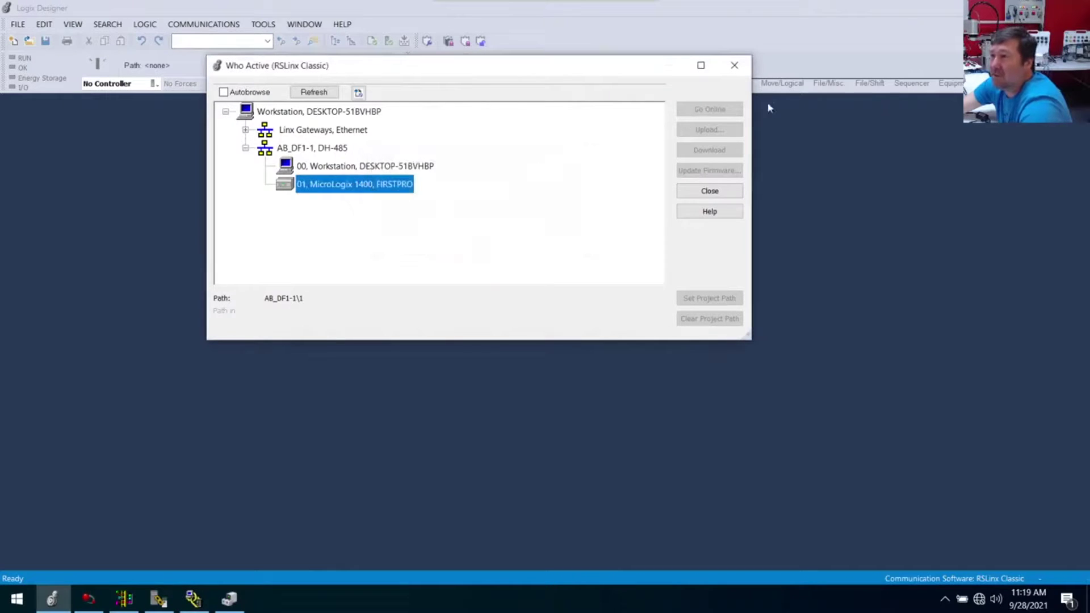
click(718, 193)
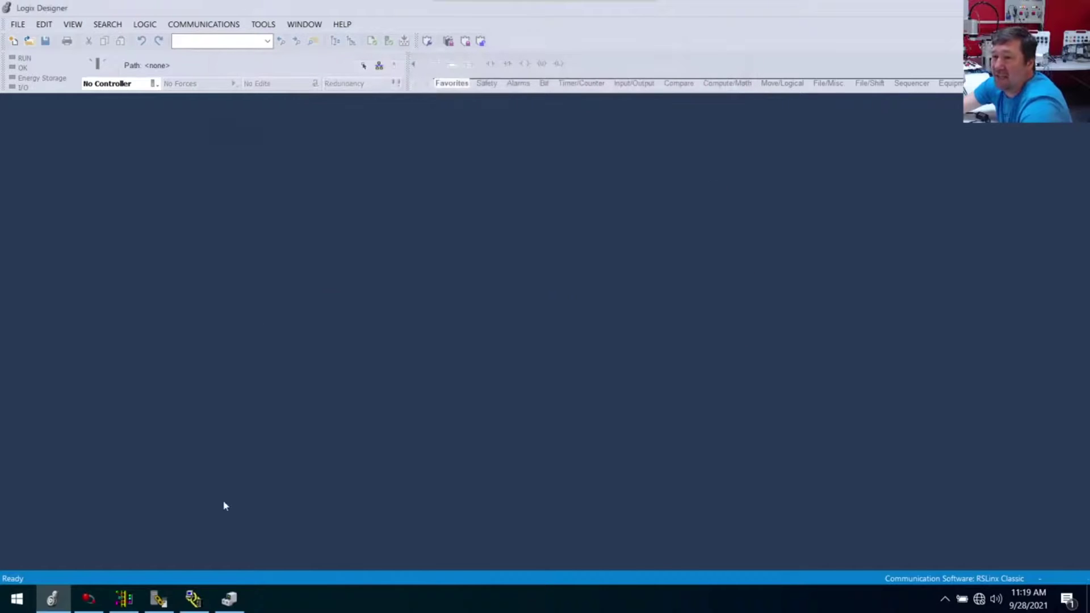
In RSLogix 500's System Comms, expand AB_DF1-1 and select the MicroLogix 1400 at node 01
click(126, 597)
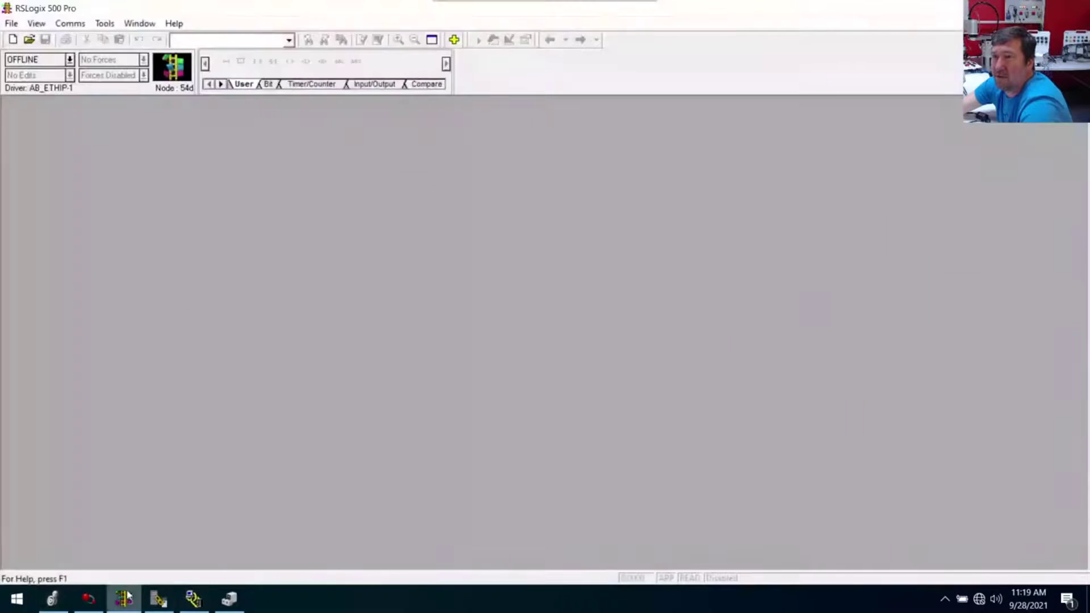
click(70, 23)
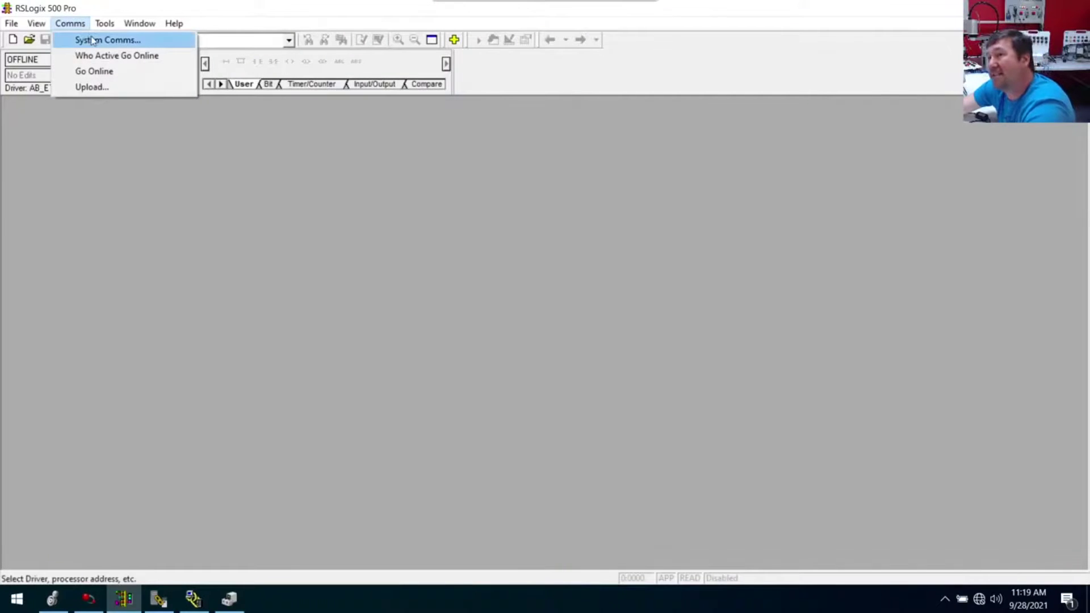
click(92, 40)
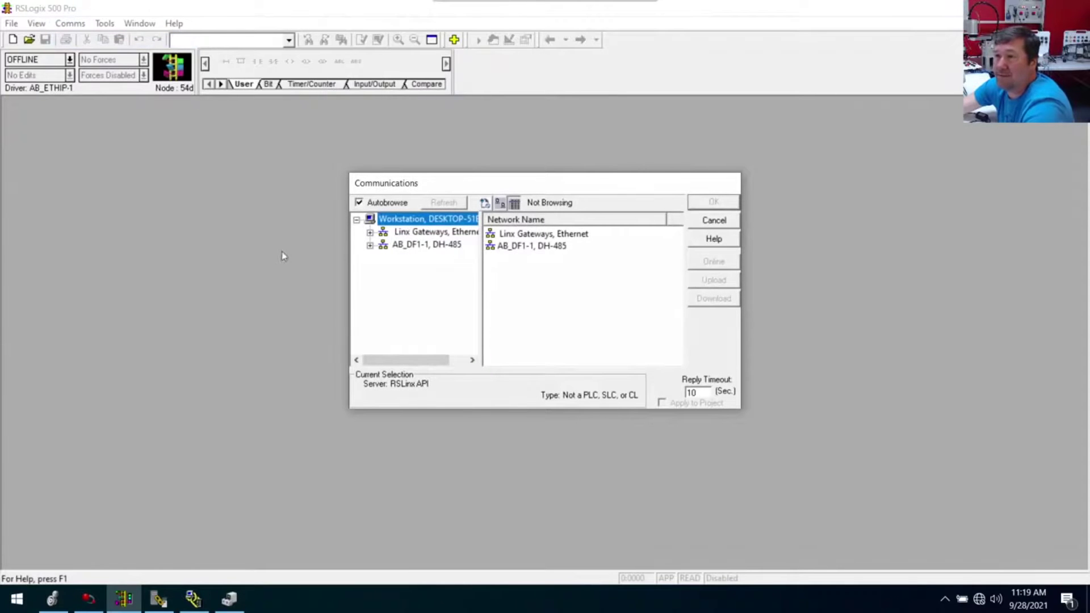
click(370, 246)
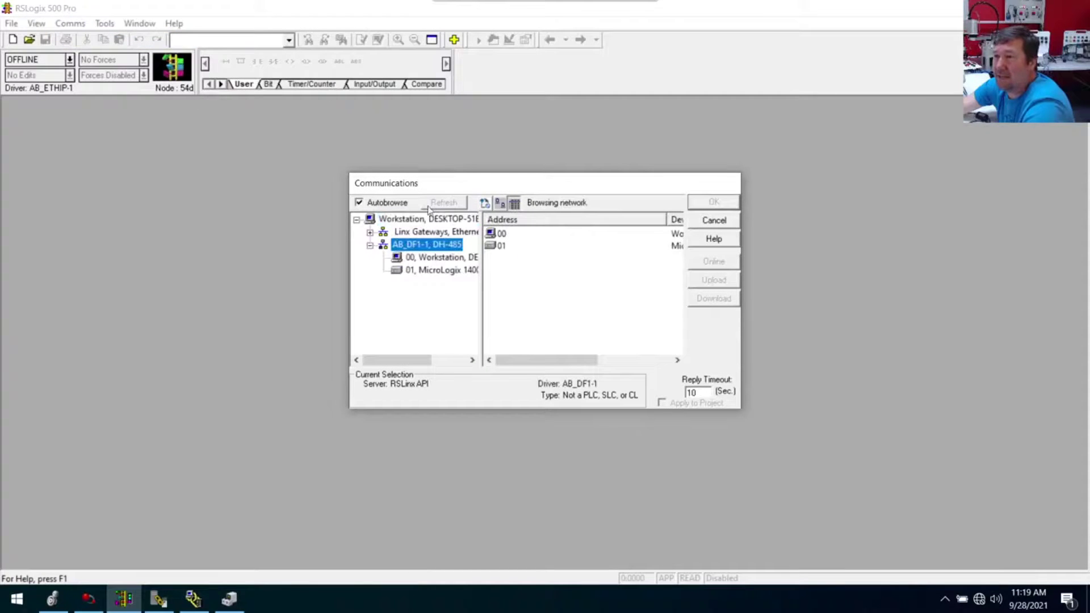
click(432, 271)
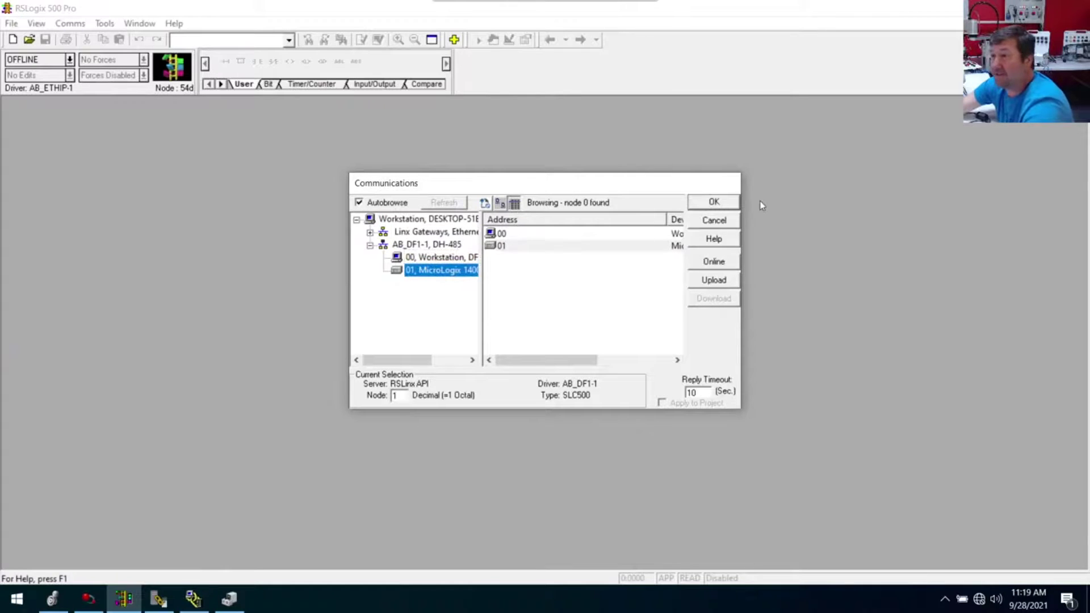
Go online with the MicroLogix 1400 processor FIRSTPRO from the Communications dialog
click(713, 264)
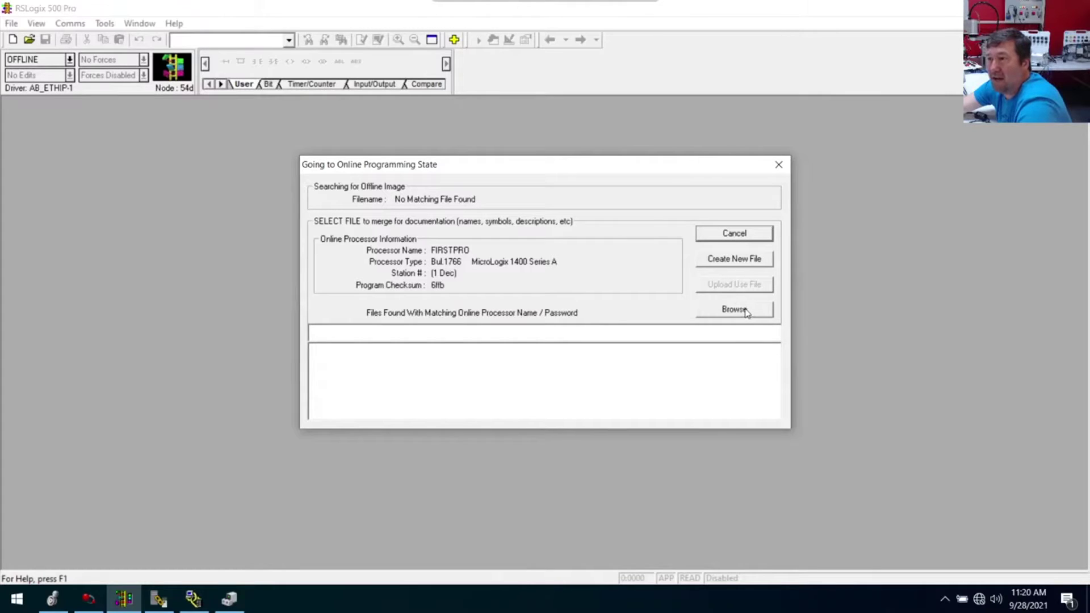
Search the directories for an existing SLC source file, dismiss the permission error, and cancel the search
click(747, 313)
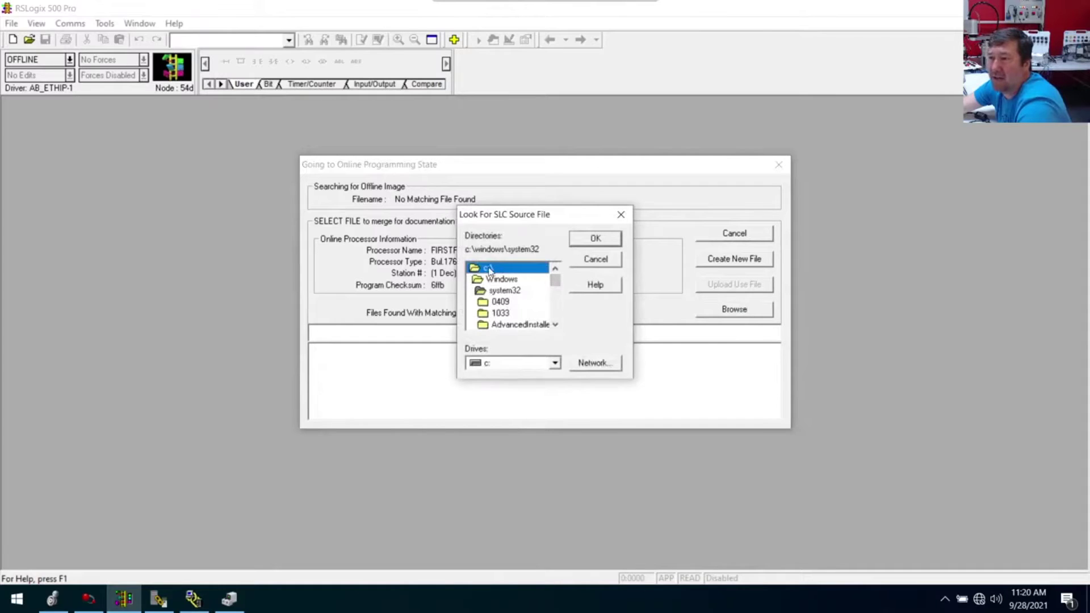
scroll(494, 278, down, 7)
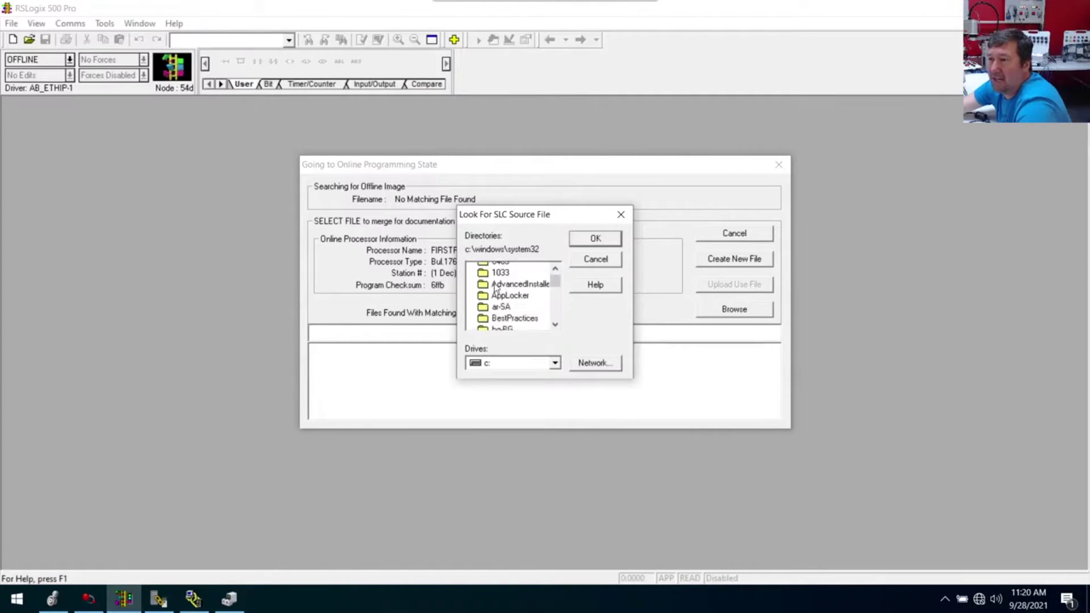
click(604, 239)
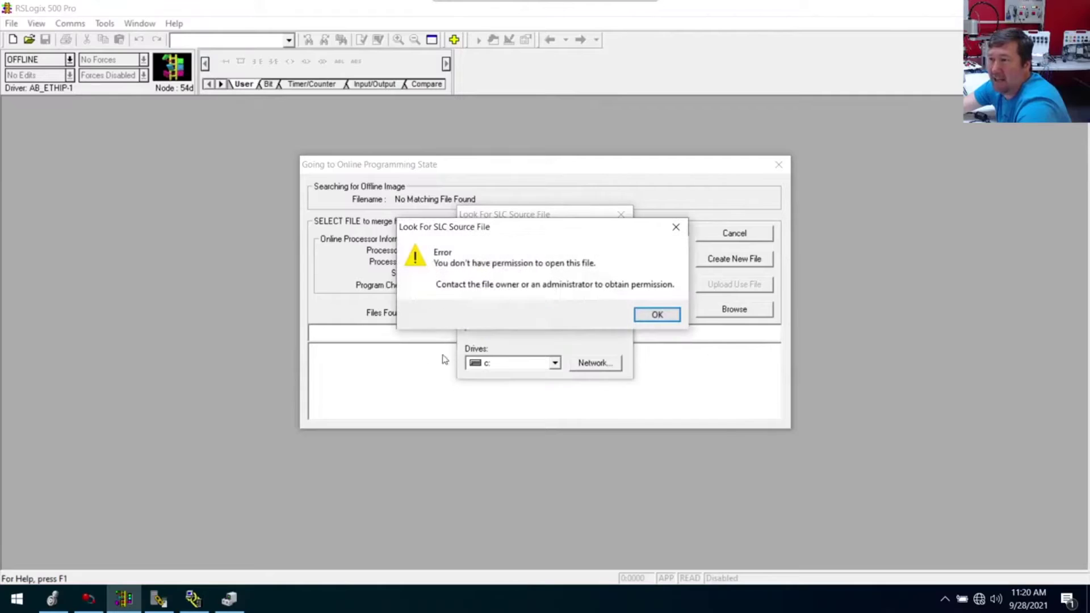
click(656, 314)
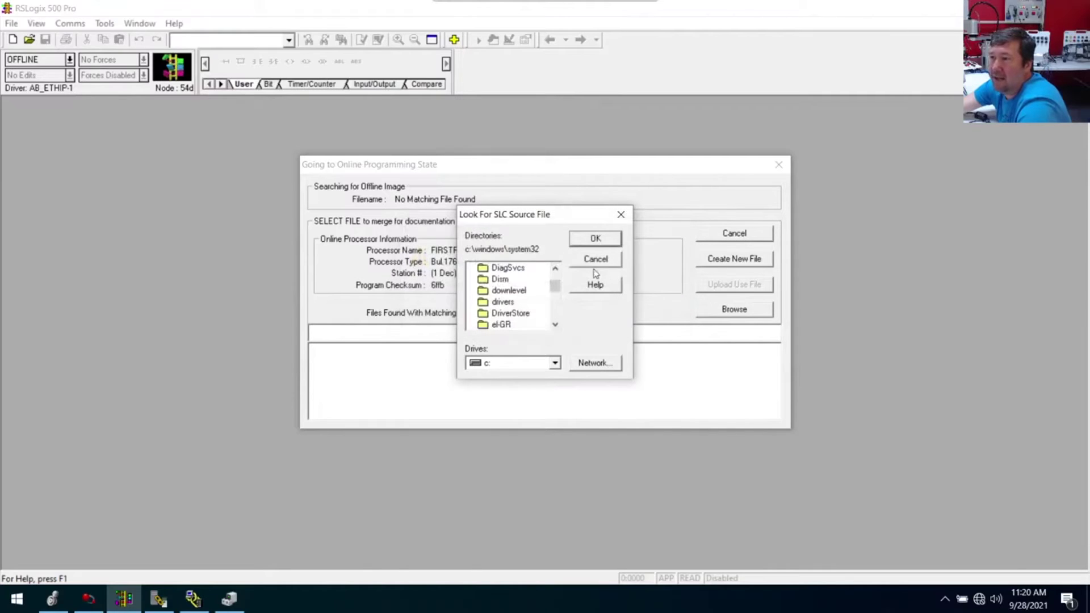
click(594, 258)
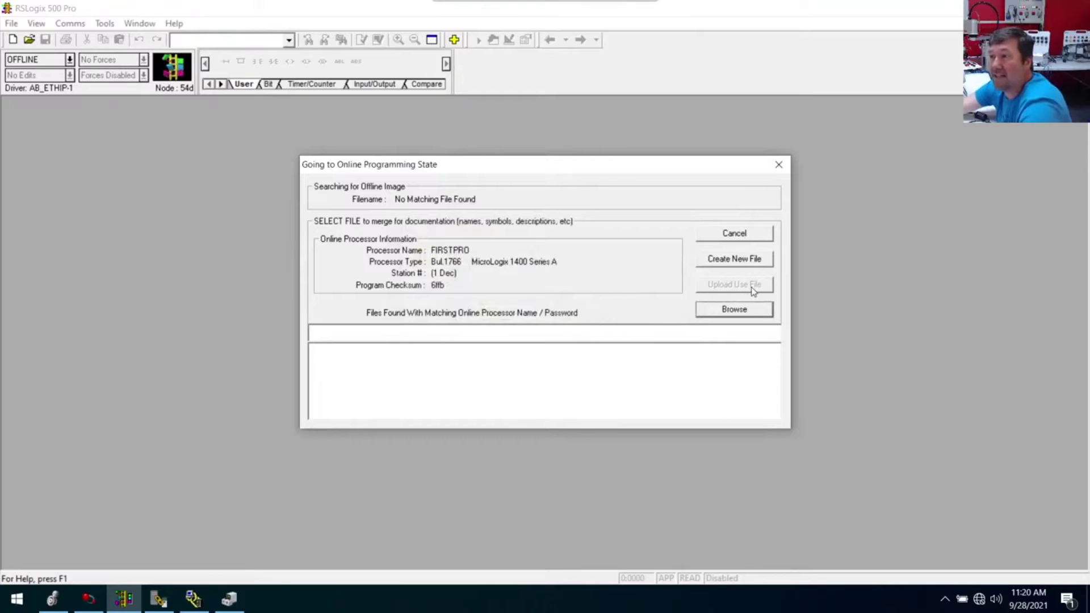
Create a new file and upload the FIRSTPRO program from the MicroLogix 1400
click(742, 265)
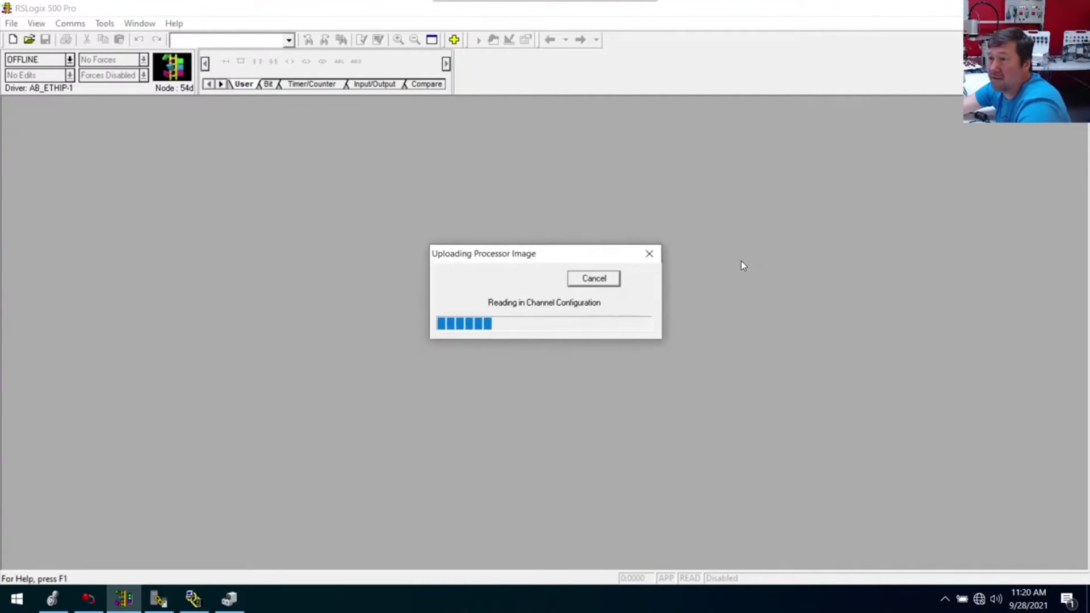